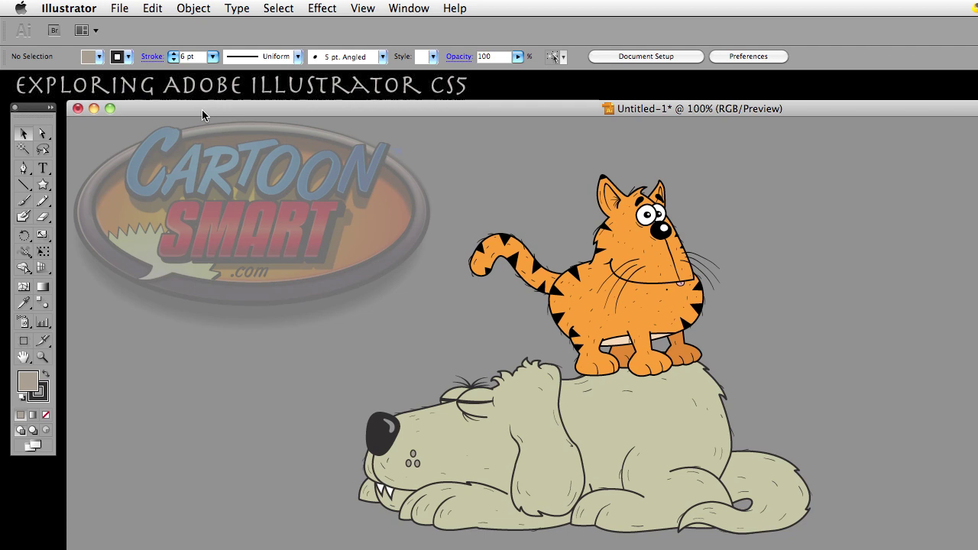
pyautogui.click(662, 275)
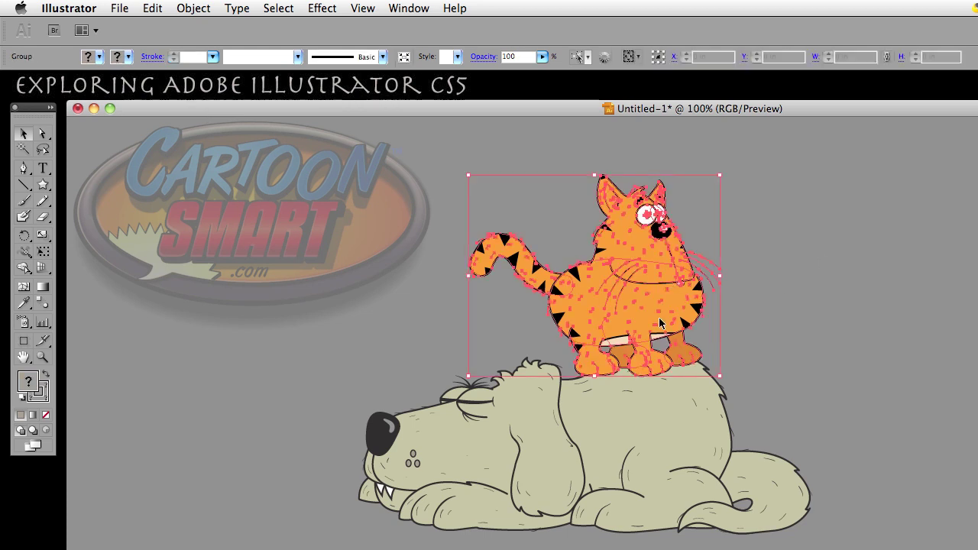
pyautogui.click(289, 418)
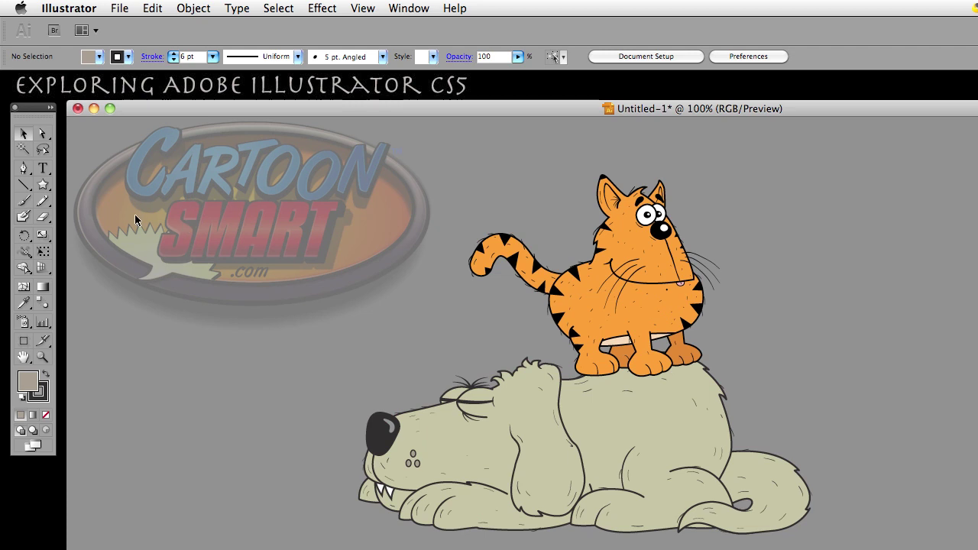
# Turn off Scale Strokes & Effects in the General preferences and confirm the change
pyautogui.click(69, 9)
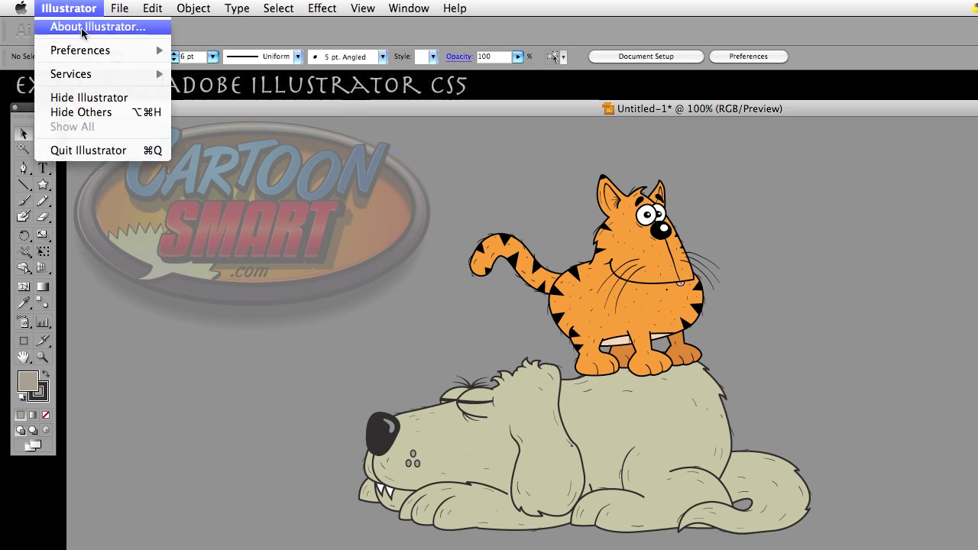
pyautogui.moveTo(84, 51)
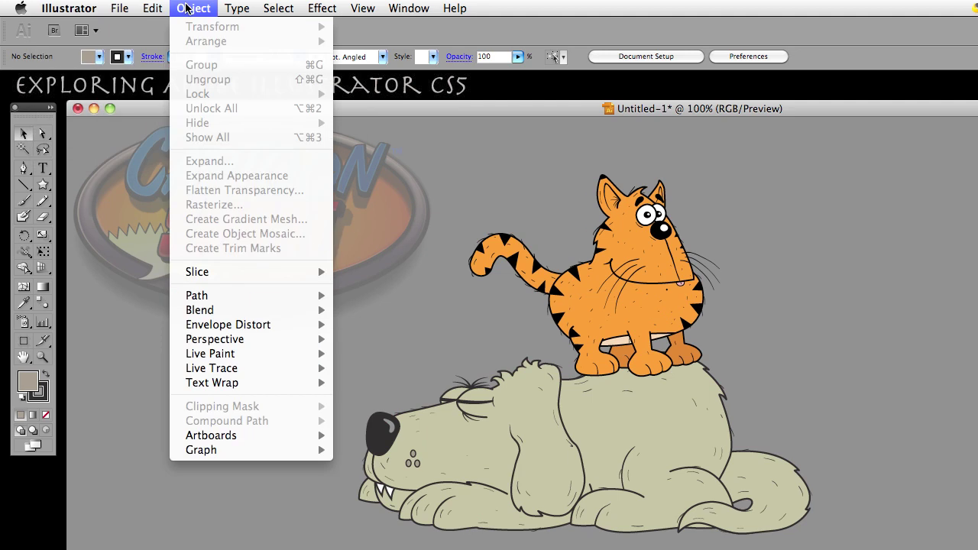
pyautogui.moveTo(174, 8)
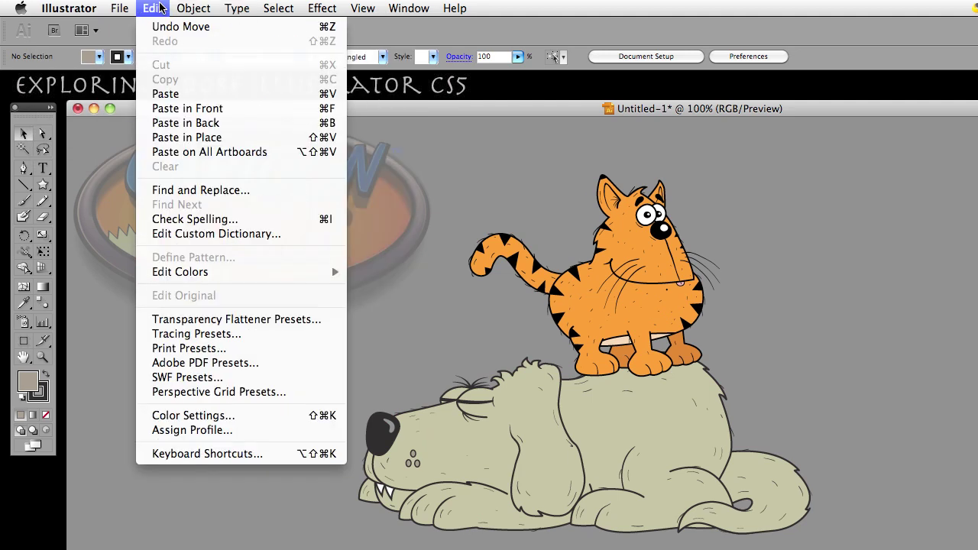
pyautogui.moveTo(73, 8)
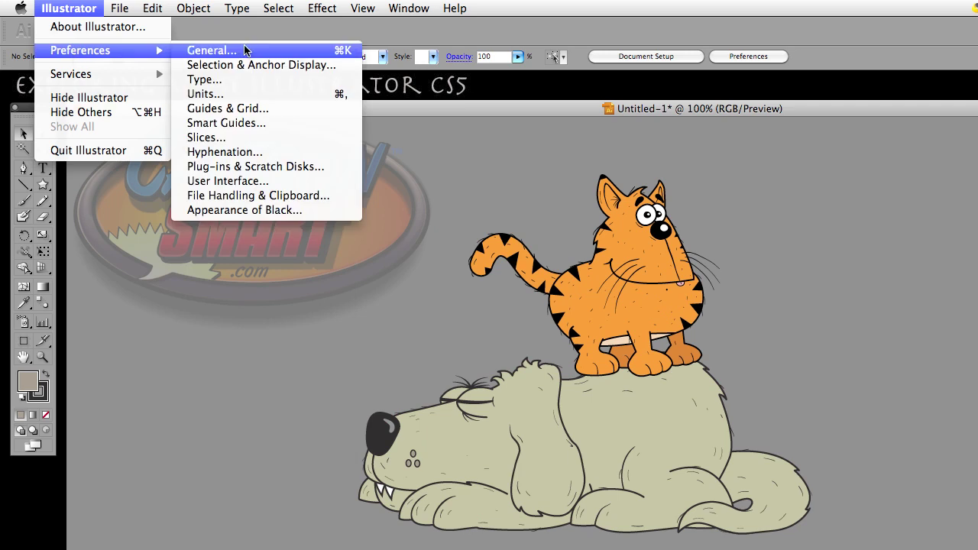
pyautogui.click(245, 50)
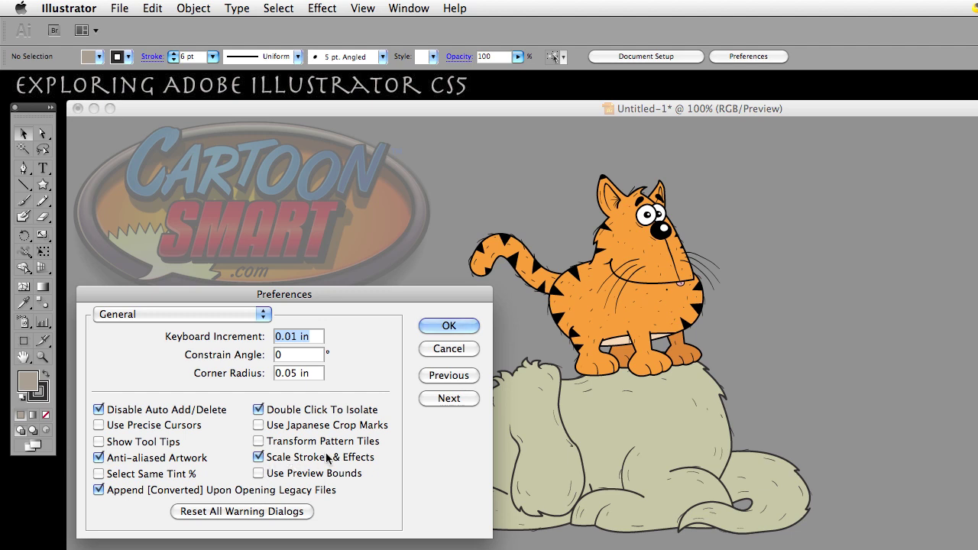
pyautogui.click(259, 457)
pyautogui.click(456, 326)
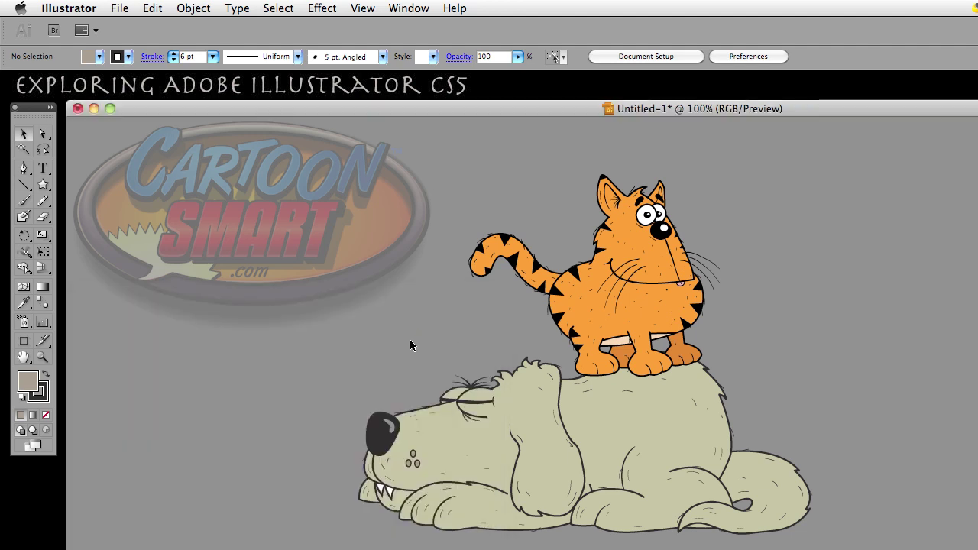
# Draw a five-pointed star about 2.92 in wide and 3.05 in high below the logo with the Star tool
pyautogui.click(43, 188)
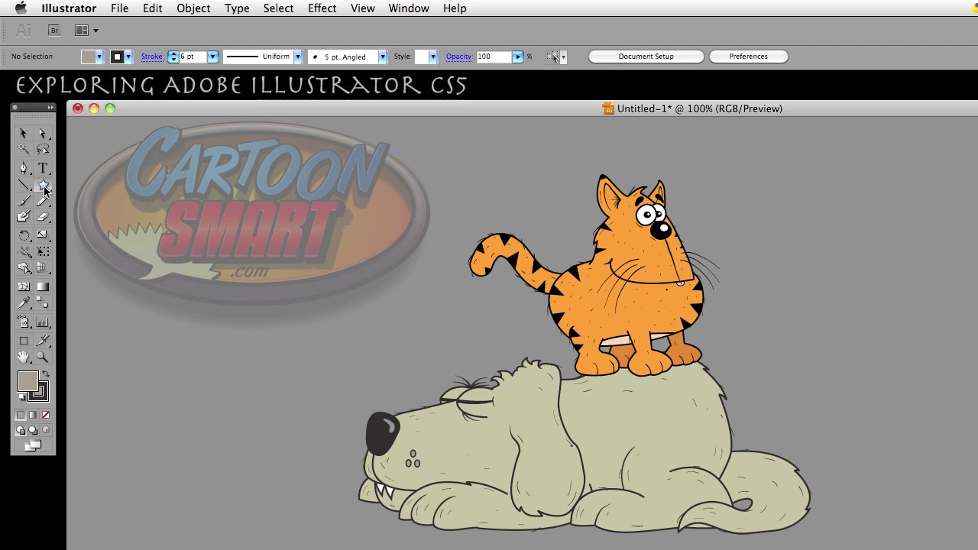
pyautogui.moveTo(44, 188); pyautogui.dragTo(92, 188)
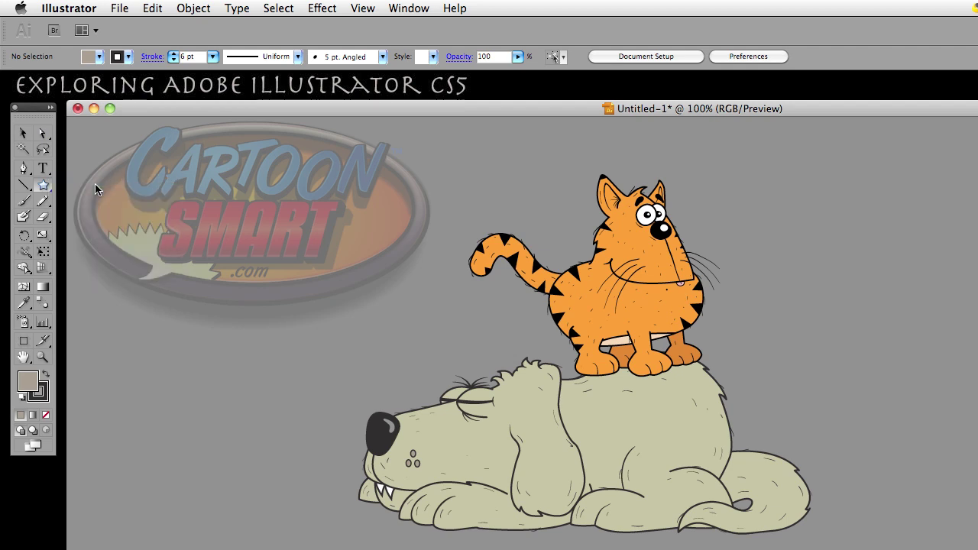
pyautogui.click(43, 168)
pyautogui.click(44, 186)
pyautogui.click(44, 185)
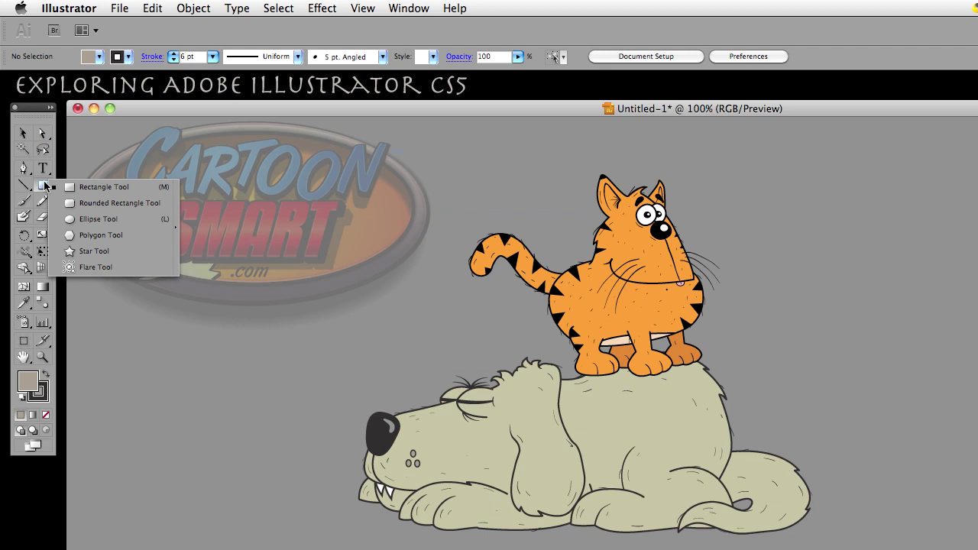
pyautogui.click(92, 250)
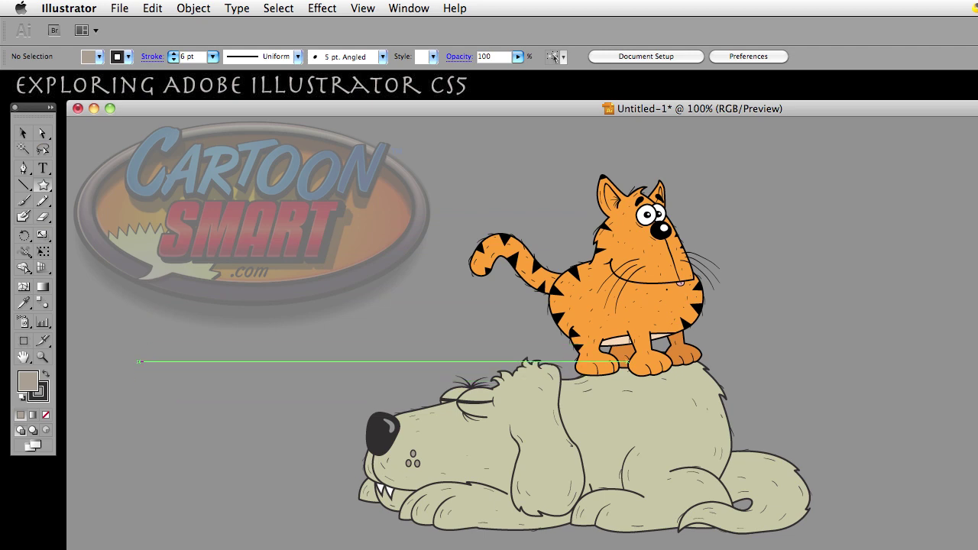
pyautogui.moveTo(150, 352); pyautogui.dragTo(222, 401)
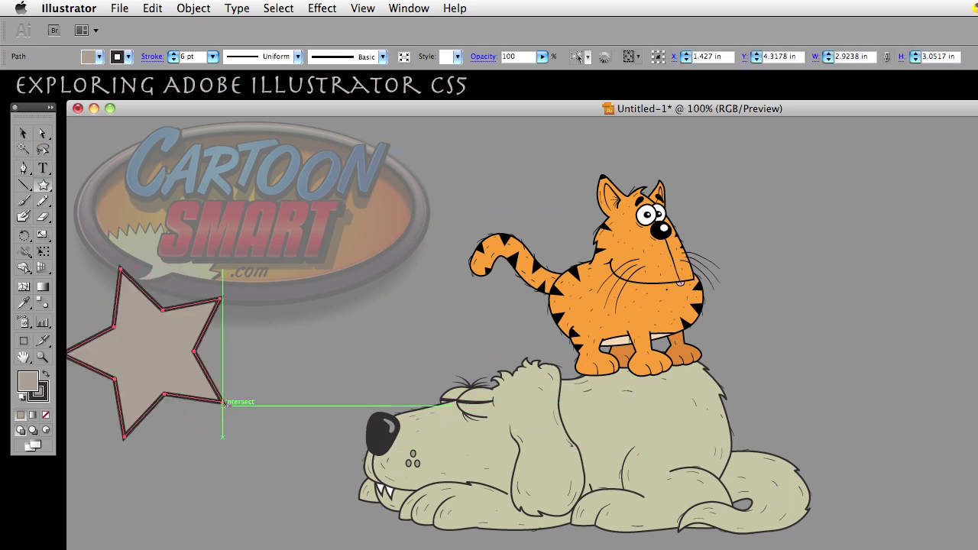
# Move the star down and to the right into the empty area beside the dog, and deselect it
pyautogui.click(23, 133)
pyautogui.moveTo(163, 330); pyautogui.dragTo(220, 388)
pyautogui.click(350, 369)
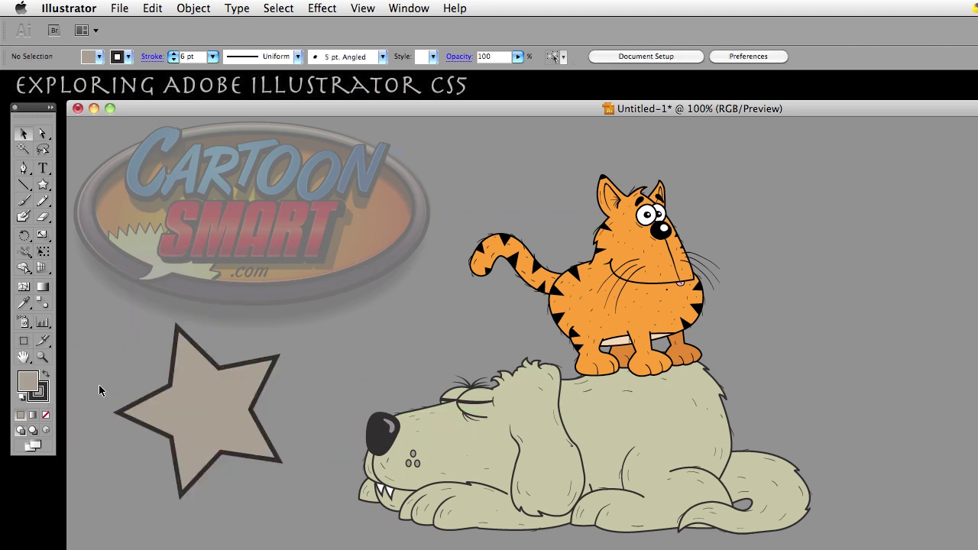
# Set the stroke colour to near-black #070707 with nothing selected
pyautogui.click(46, 393)
pyautogui.doubleClick(45, 393)
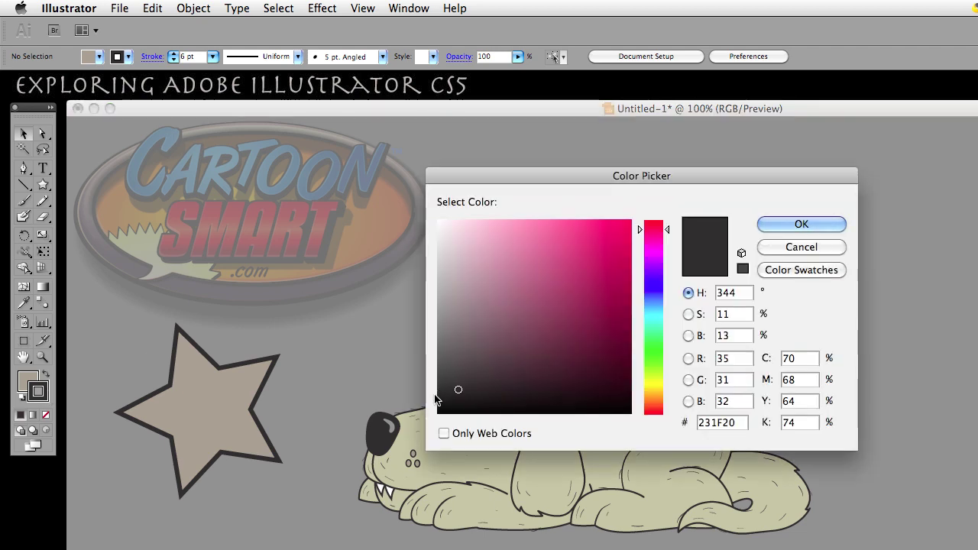
pyautogui.moveTo(524, 264)
pyautogui.mouseDown()
pyautogui.moveTo(476, 376)
pyautogui.moveTo(438, 410)
pyautogui.mouseUp()
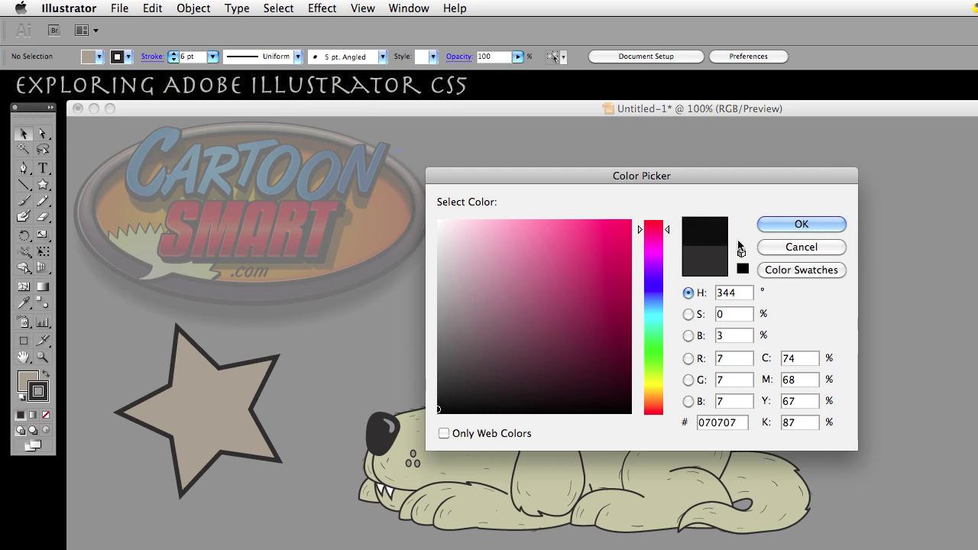
pyautogui.click(795, 223)
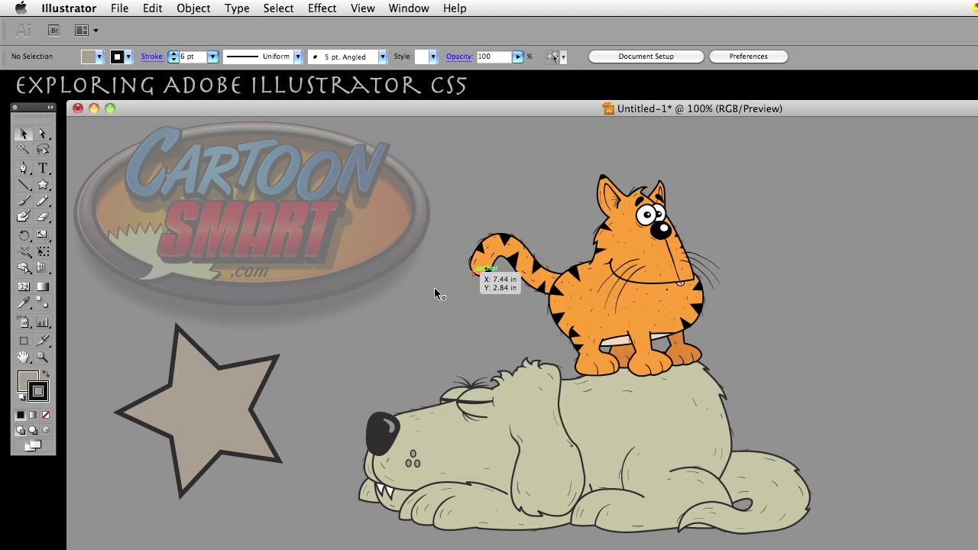
# Fill the star with bright green #5BE036
pyautogui.click(27, 382)
pyautogui.click(233, 373)
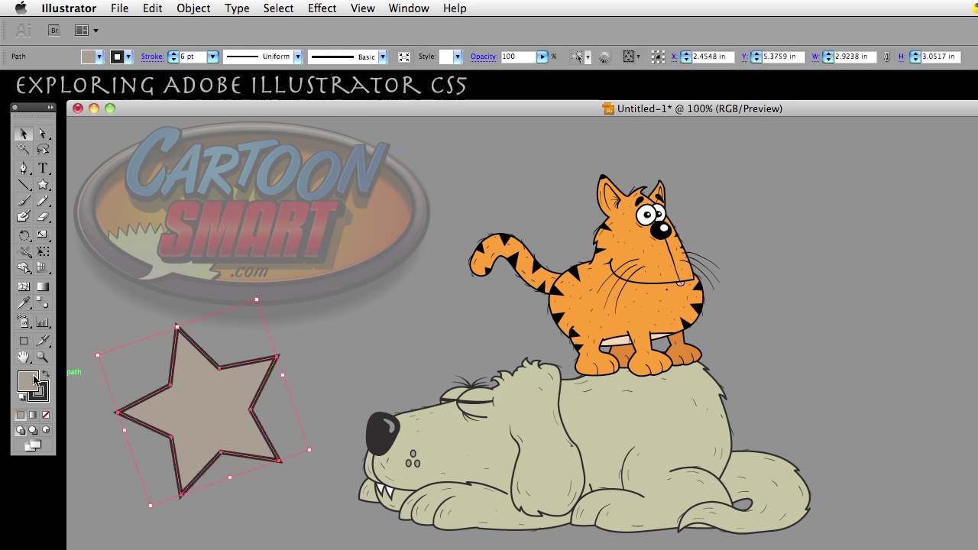
pyautogui.doubleClick(34, 380)
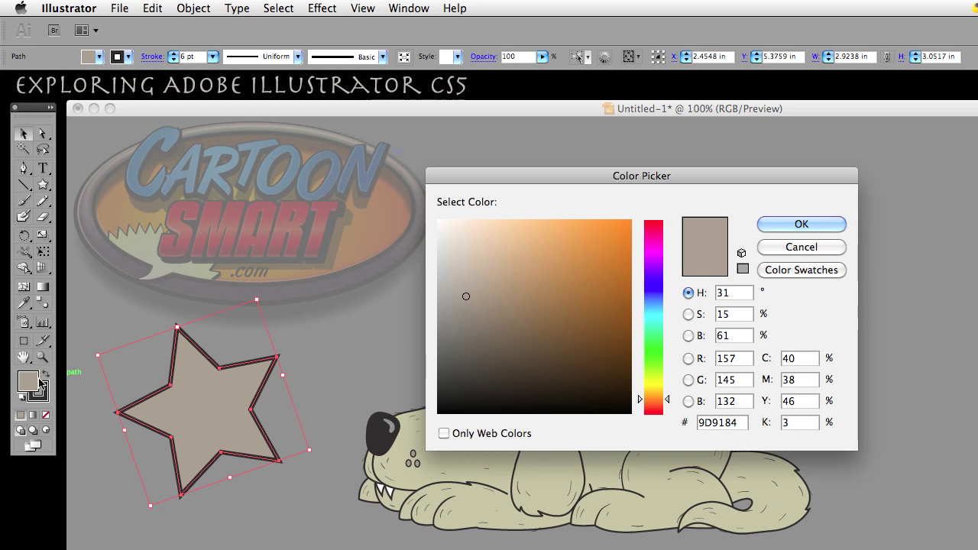
pyautogui.moveTo(651, 352); pyautogui.dragTo(660, 361)
pyautogui.moveTo(580, 238); pyautogui.dragTo(534, 240)
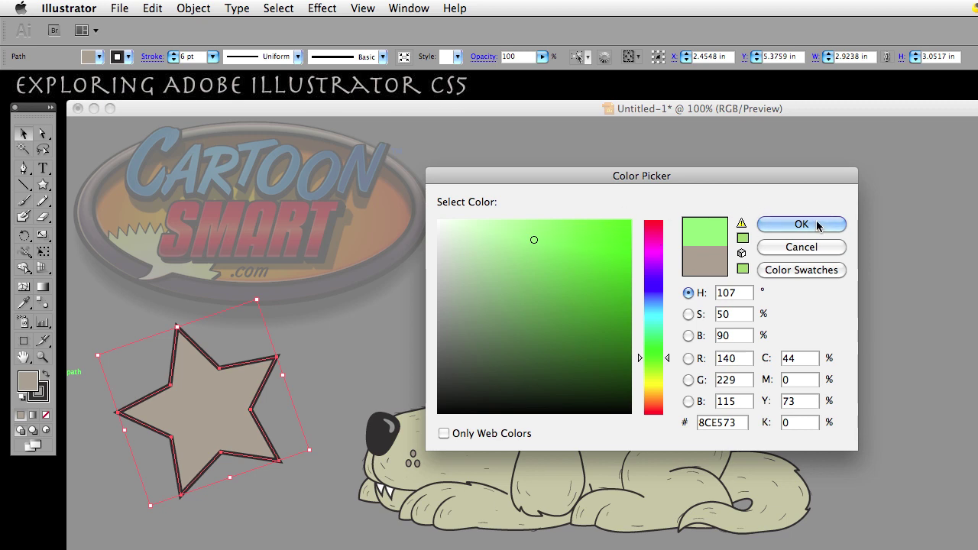
pyautogui.moveTo(570, 236)
pyautogui.mouseDown()
pyautogui.moveTo(601, 241)
pyautogui.moveTo(533, 245)
pyautogui.moveTo(611, 236)
pyautogui.moveTo(585, 244)
pyautogui.mouseUp()
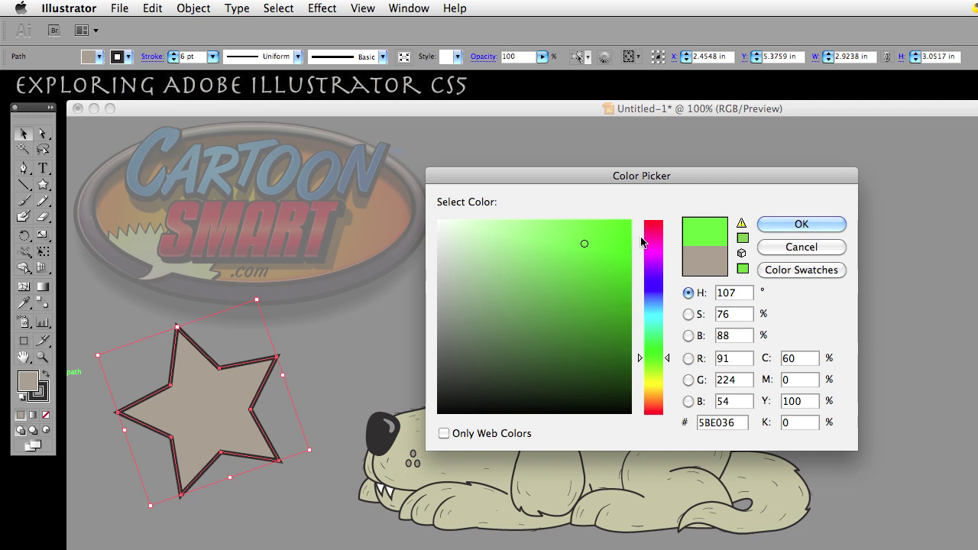
pyautogui.click(795, 223)
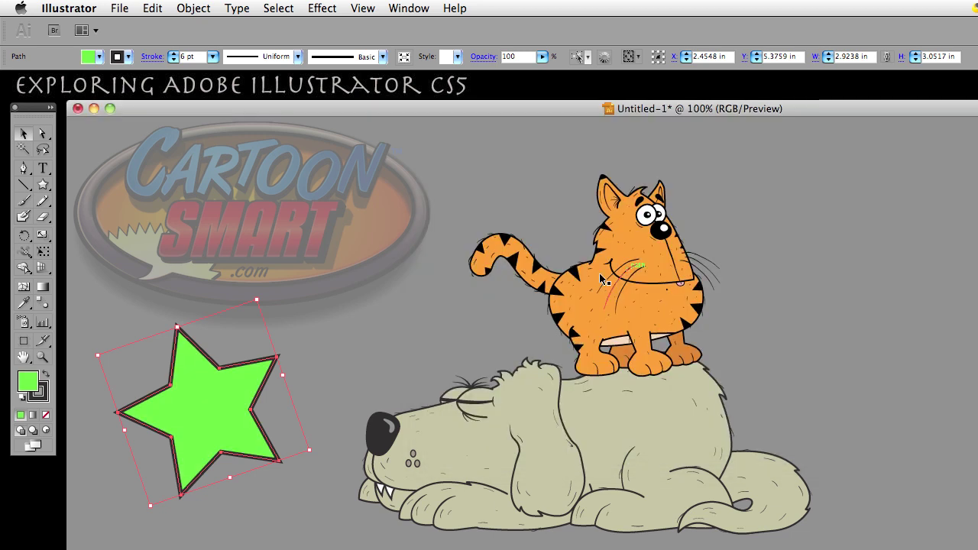
# Move the star slightly downward and reduce its stroke weight to 2 pt
pyautogui.click(366, 327)
pyautogui.click(177, 432)
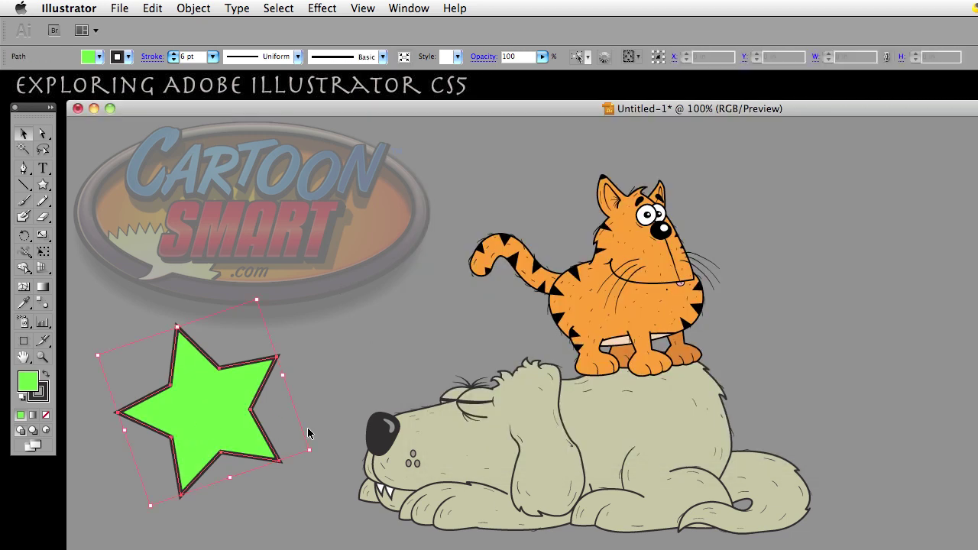
pyautogui.moveTo(222, 415); pyautogui.dragTo(222, 430)
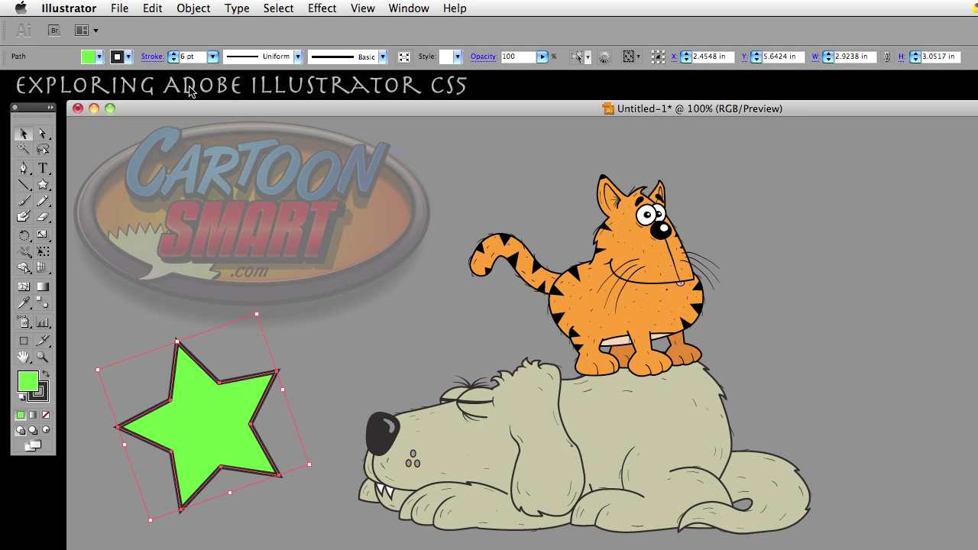
pyautogui.click(196, 57)
pyautogui.click(174, 59)
pyautogui.click(173, 60)
pyautogui.click(174, 59)
pyautogui.click(173, 60)
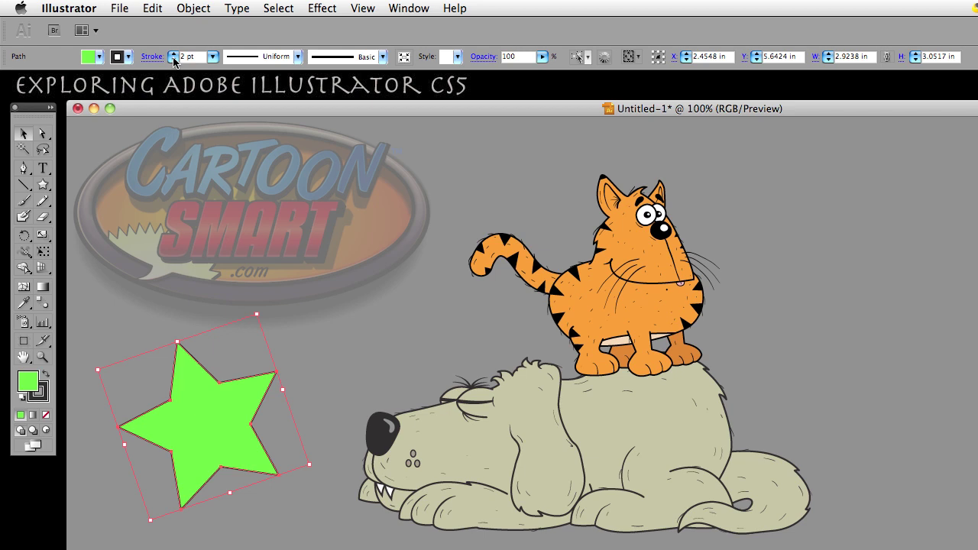
pyautogui.click(344, 376)
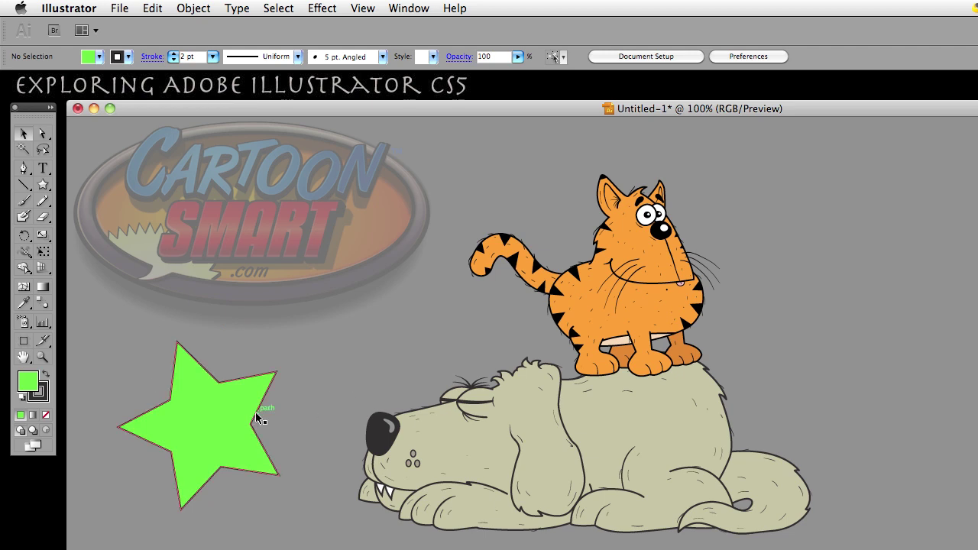
# Scale the star up proportionally to about 5.25 in wide and 5.48 in high, and deselect it
pyautogui.click(226, 415)
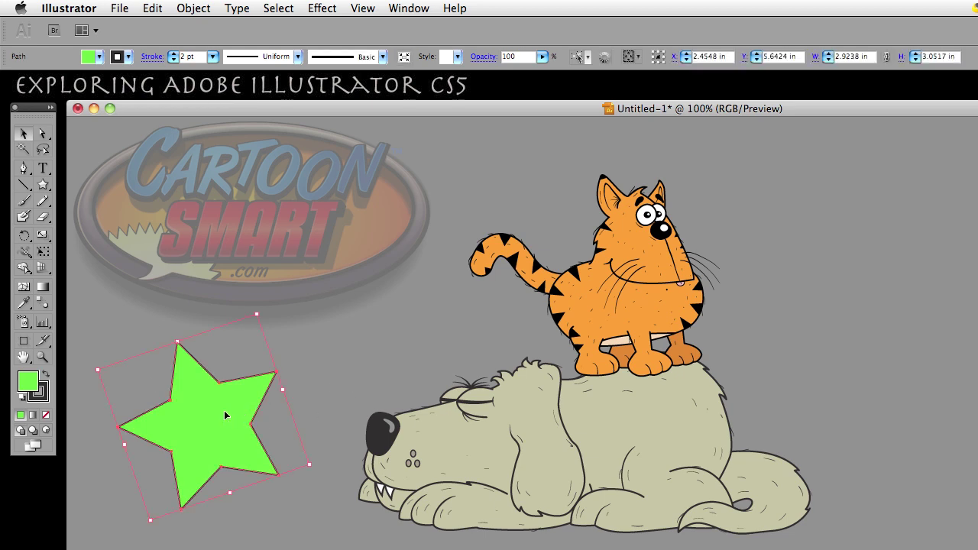
pyautogui.click(43, 134)
pyautogui.click(25, 135)
pyautogui.moveTo(282, 390); pyautogui.dragTo(414, 353)
pyautogui.press('shift')
pyautogui.click(492, 336)
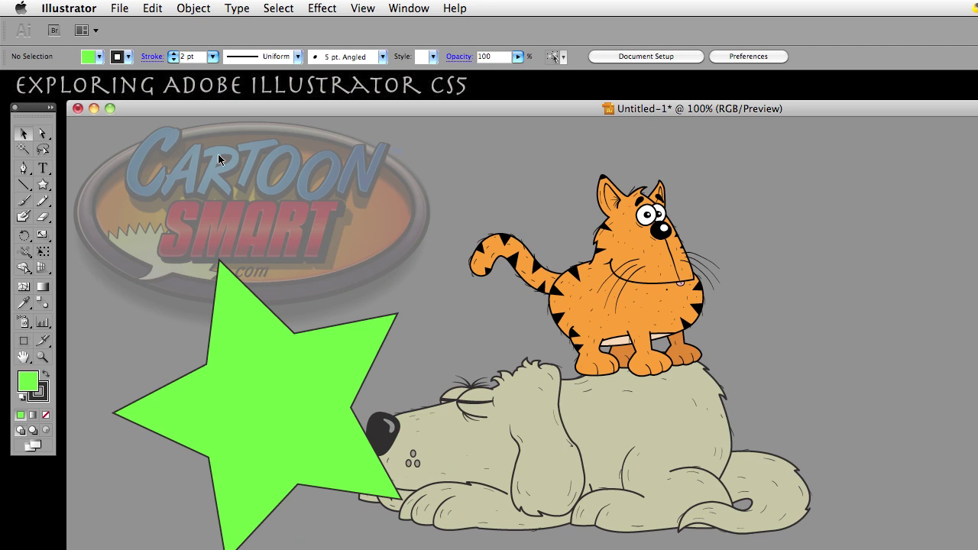
# Check the enlarged star's stroke weight and the Scale Strokes & Effects option in the General preferences
pyautogui.click(362, 389)
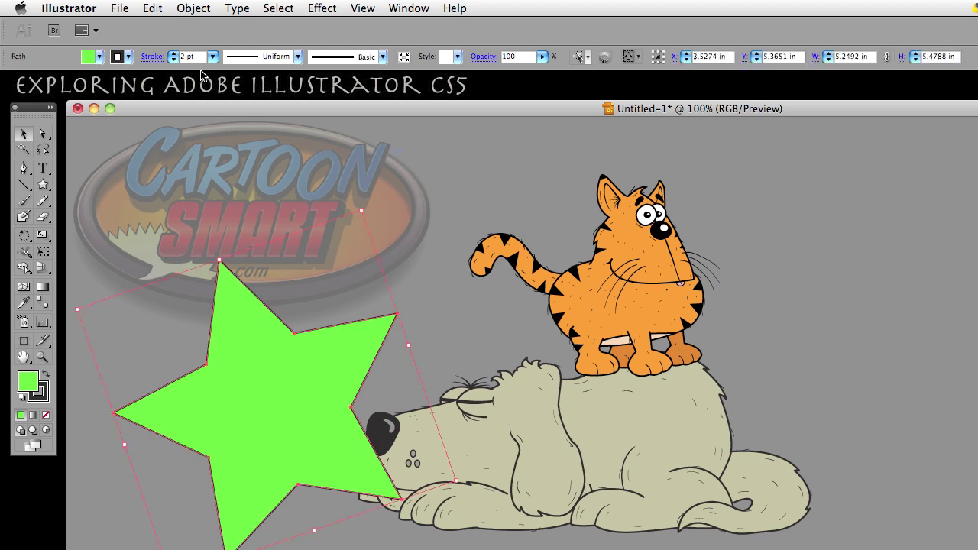
pyautogui.moveTo(198, 58); pyautogui.dragTo(173, 59)
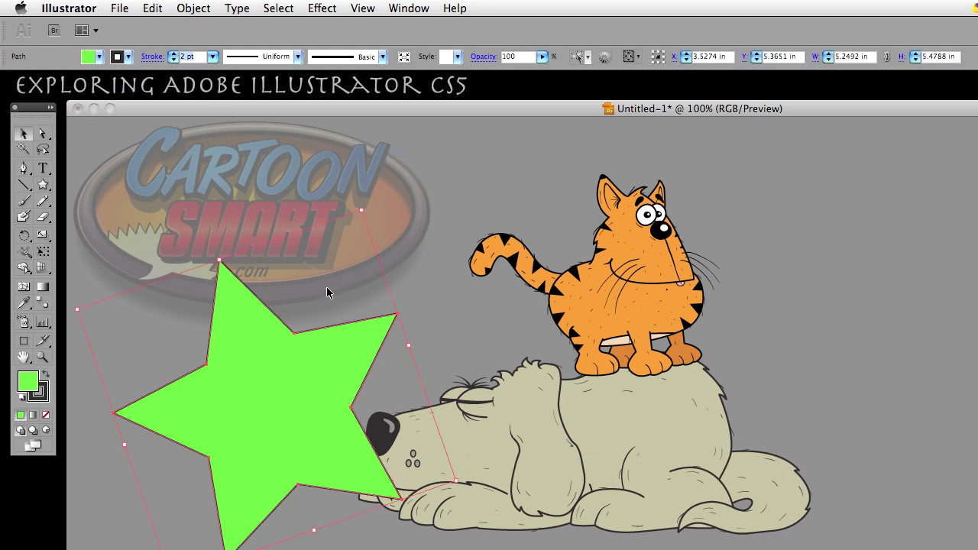
pyautogui.click(88, 7)
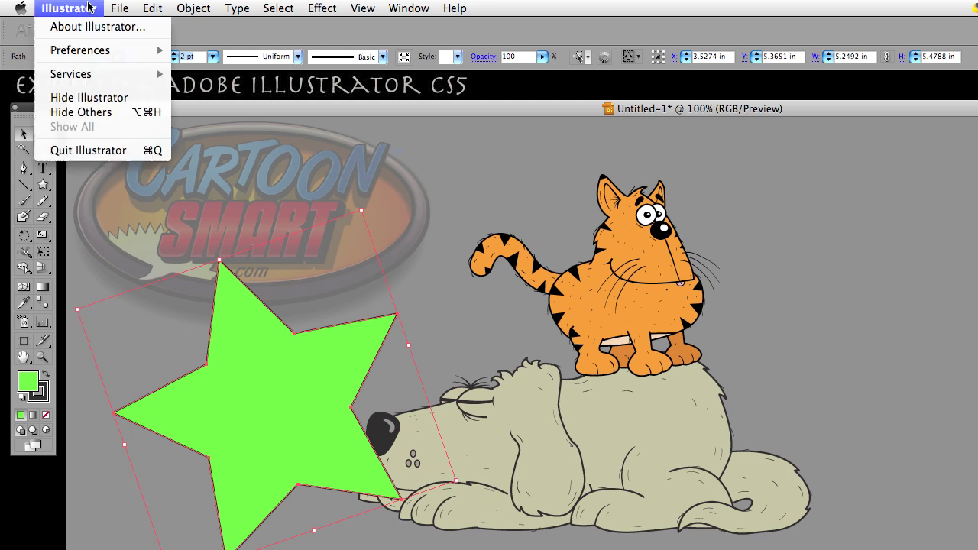
pyautogui.moveTo(89, 54)
pyautogui.click(191, 51)
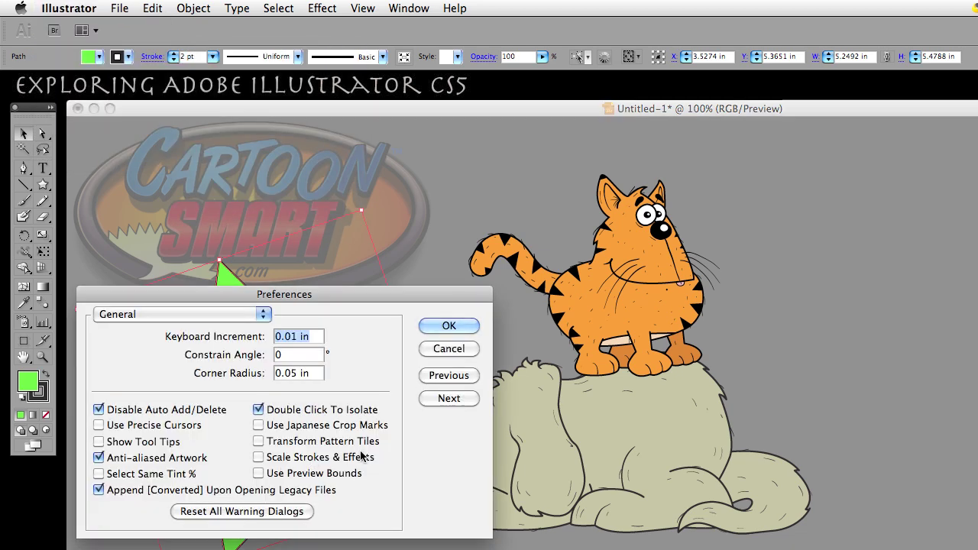
pyautogui.click(426, 325)
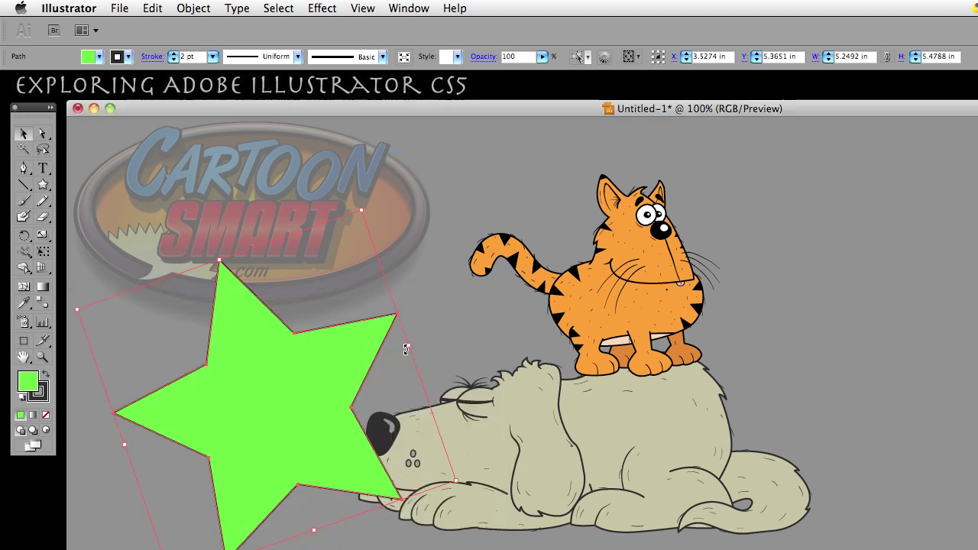
# Undo the star's enlargement and leave the star selected
pyautogui.click(405, 360)
pyautogui.hotkey('ctrl', 'z')
pyautogui.click(331, 381)
pyautogui.click(234, 418)
pyautogui.click(348, 356)
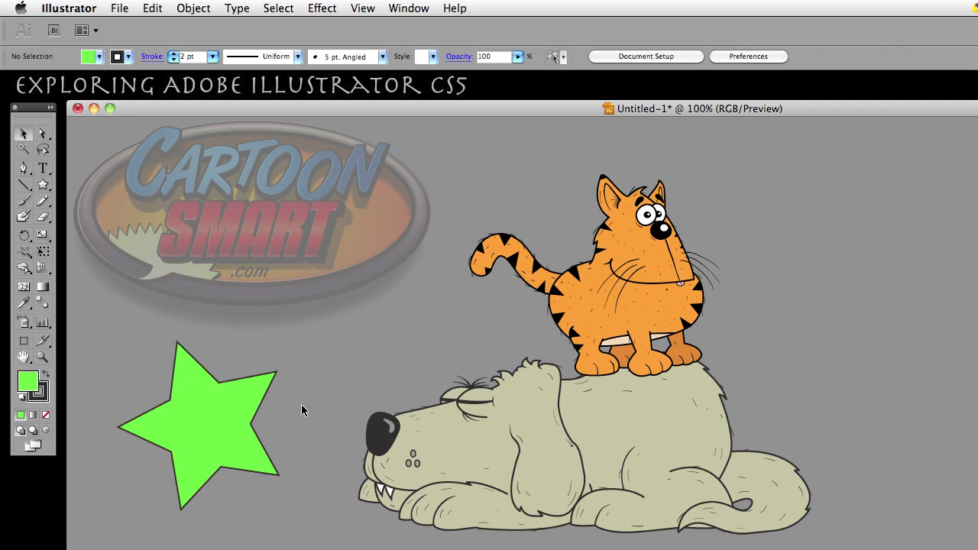
pyautogui.click(238, 417)
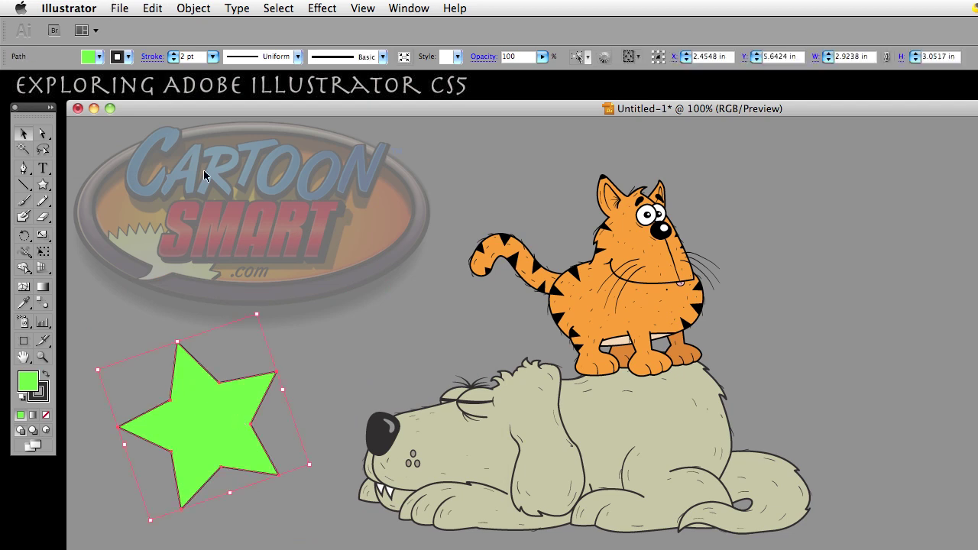
# Deselect the star and enable Scale Strokes & Effects in the General preferences
pyautogui.click(373, 366)
pyautogui.click(94, 7)
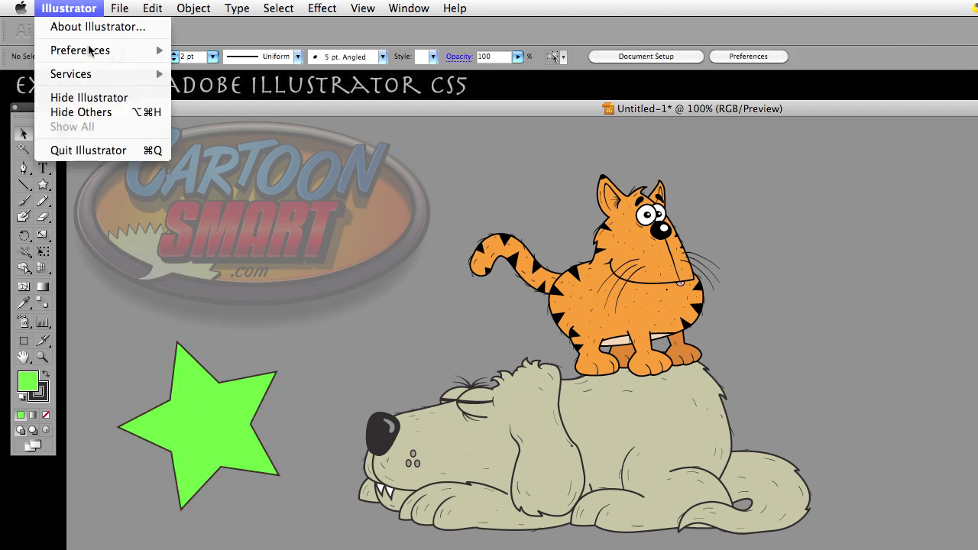
pyautogui.moveTo(145, 50)
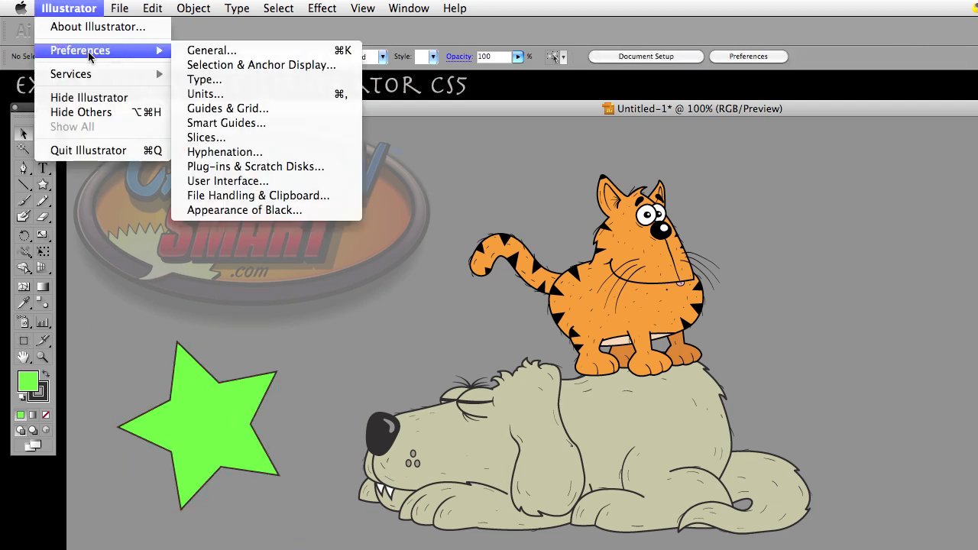
pyautogui.click(250, 51)
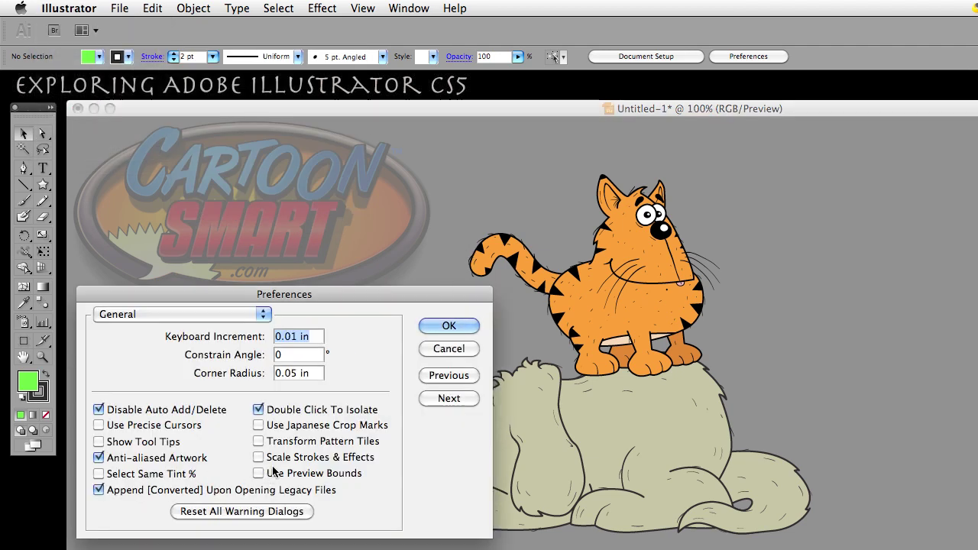
pyautogui.click(258, 457)
pyautogui.click(457, 327)
# Scale the star up proportionally to about 6.25 in wide and 6.53 in high, and undo the enlargement
pyautogui.click(255, 397)
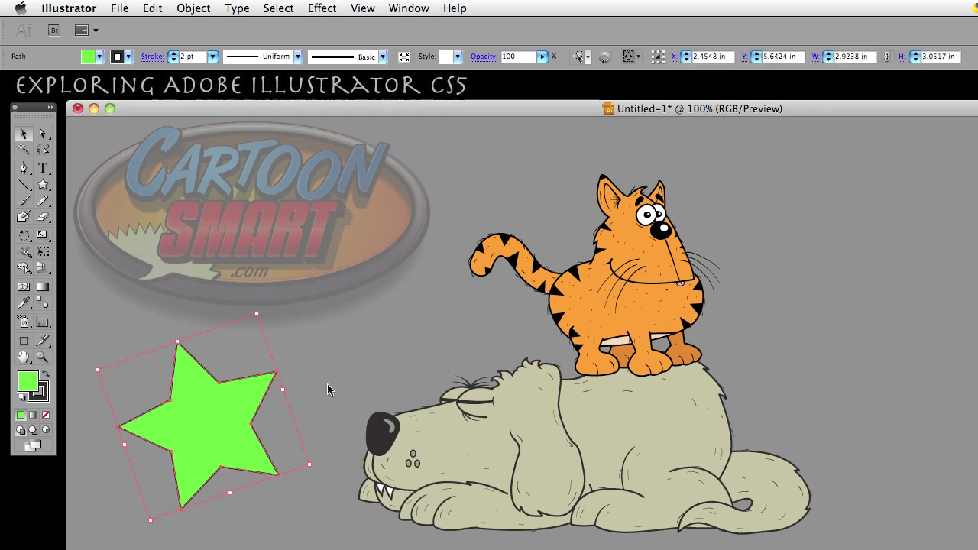
pyautogui.click(294, 386)
pyautogui.click(250, 381)
pyautogui.moveTo(282, 390); pyautogui.dragTo(484, 388)
pyautogui.click(500, 322)
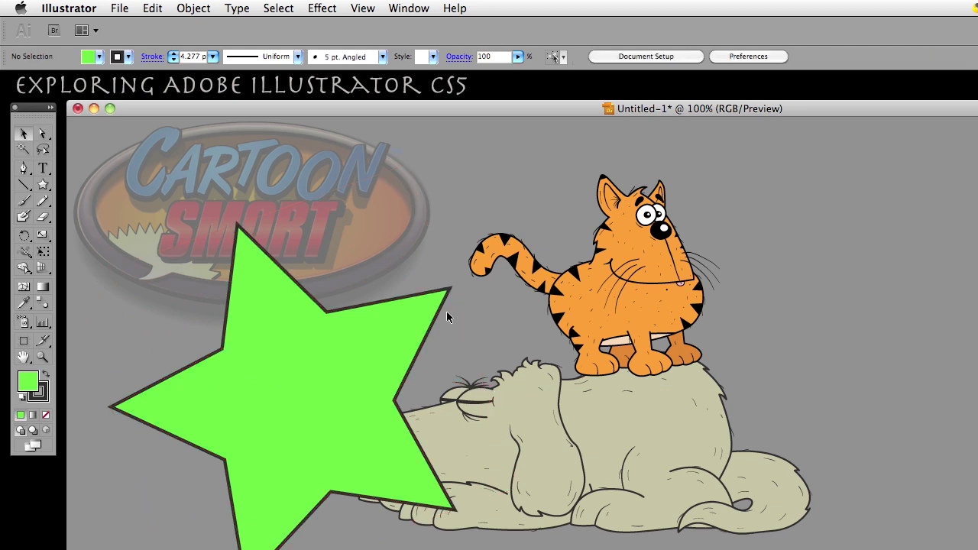
pyautogui.click(373, 327)
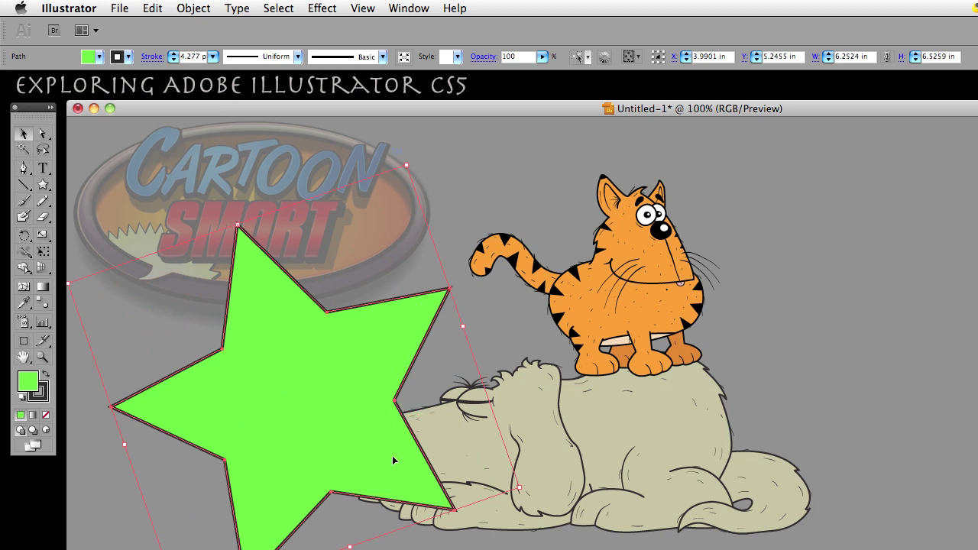
pyautogui.press('super+z')
pyautogui.click(358, 369)
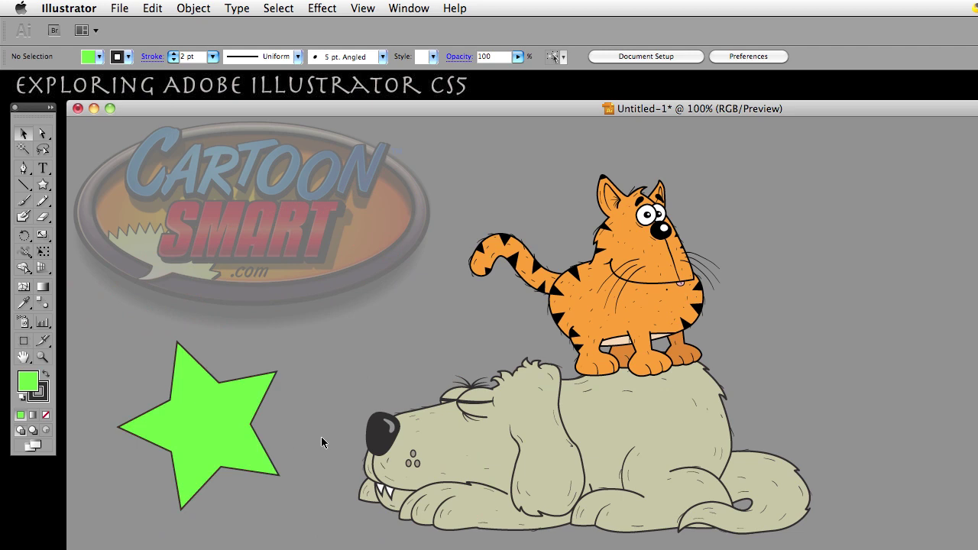
# Apply a Drop Shadow effect to the green star with Normal mode, 75% opacity, 0.1 in X and Y offsets and 0.07 in blur
pyautogui.click(224, 425)
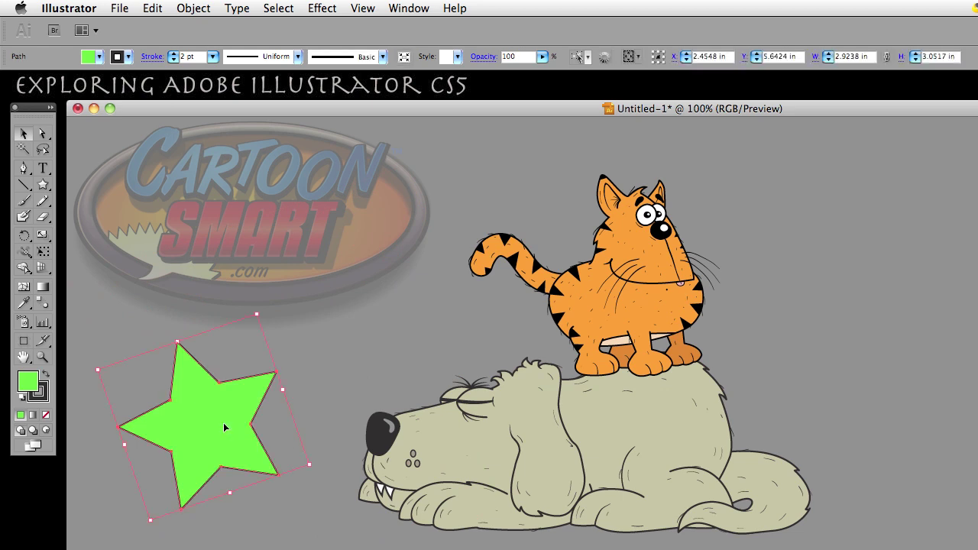
pyautogui.click(325, 8)
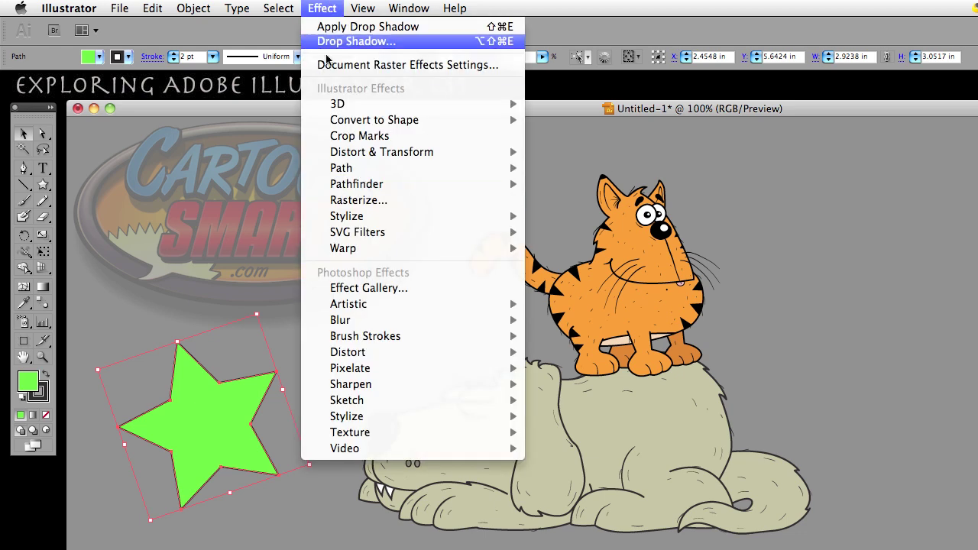
pyautogui.moveTo(342, 223)
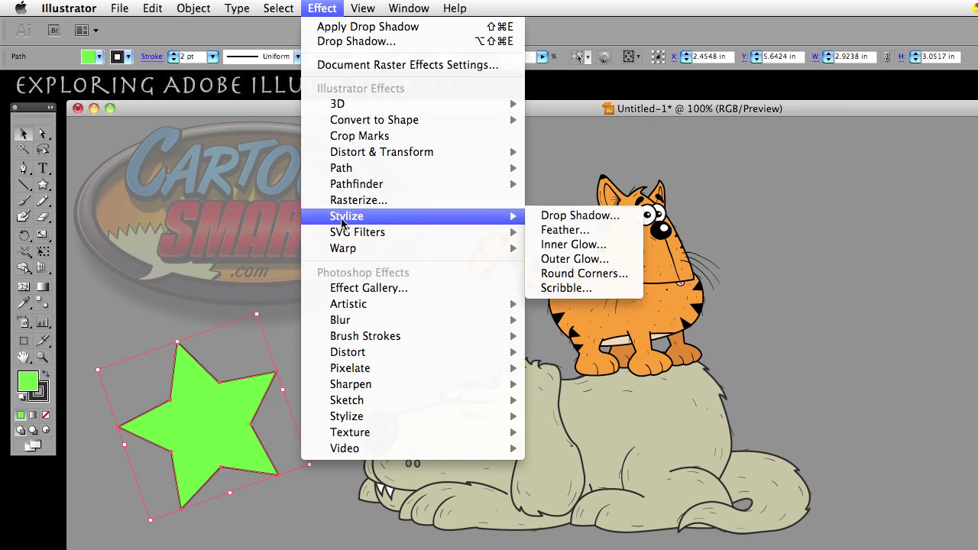
pyautogui.click(591, 217)
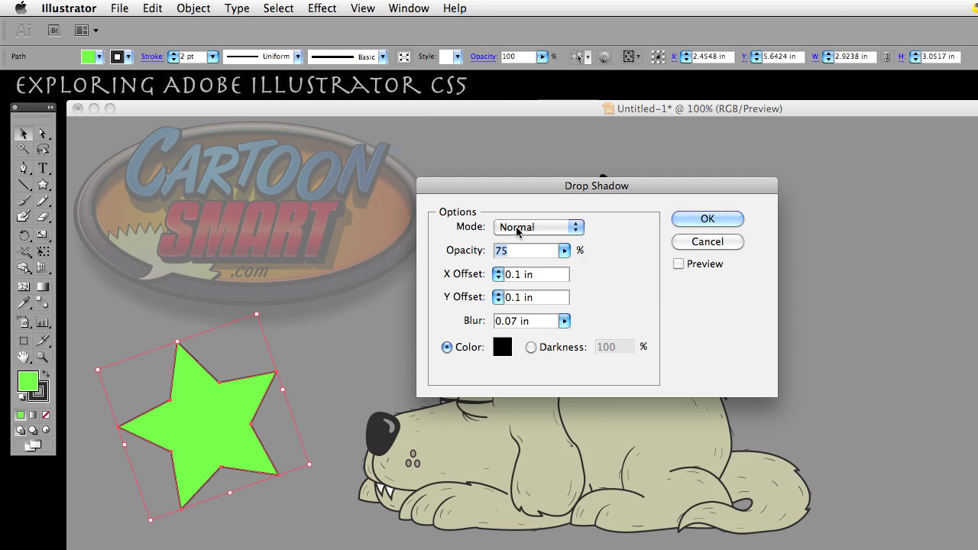
pyautogui.click(713, 221)
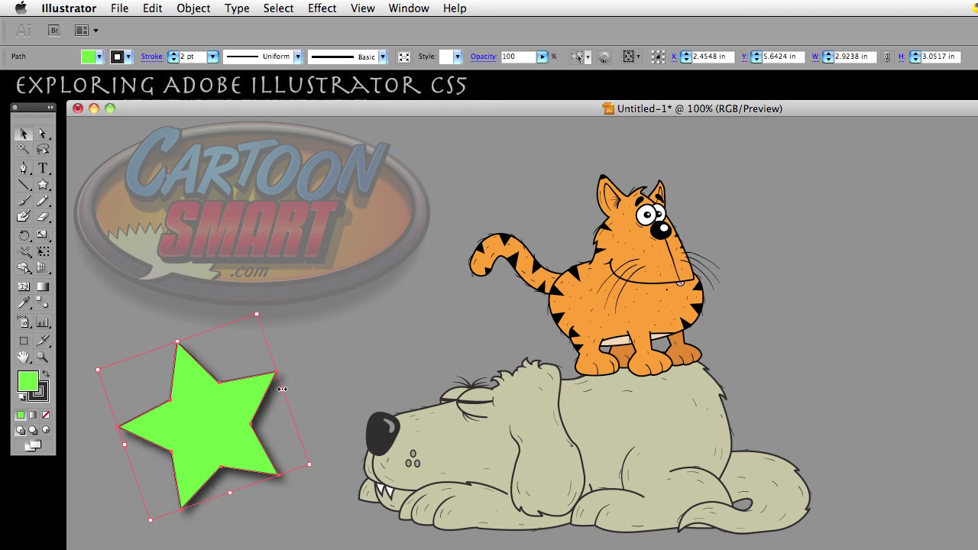
# Enlarge the shadowed star proportionally in two stages to about 7.85 in wide and 8.19 in high, and undo both enlargements
pyautogui.moveTo(282, 389); pyautogui.dragTo(487, 378)
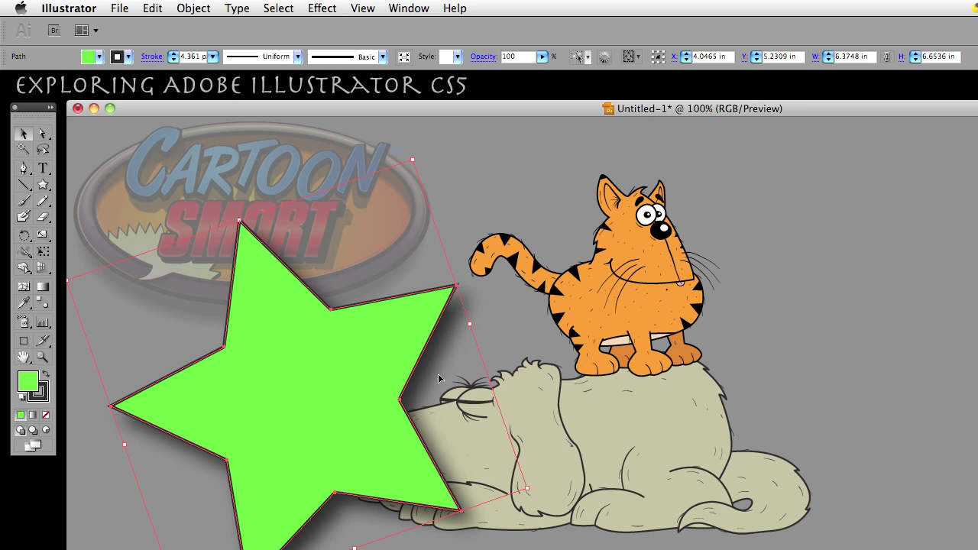
pyautogui.moveTo(467, 324); pyautogui.dragTo(555, 314)
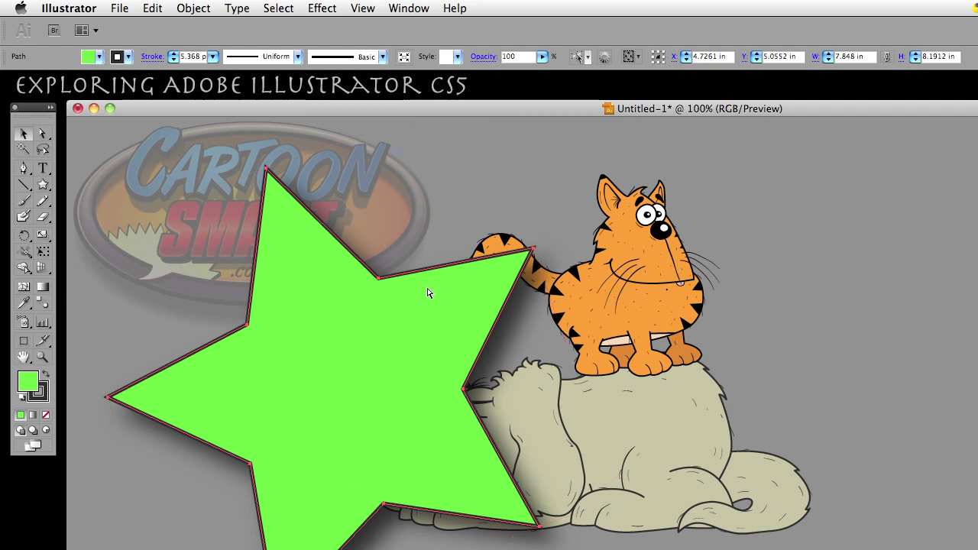
pyautogui.press('super+c')
pyautogui.press('super+z')
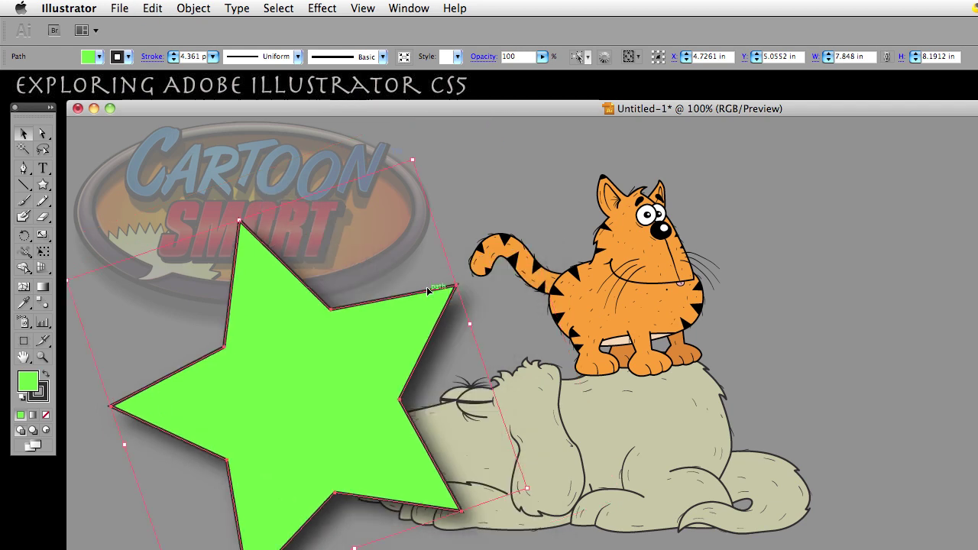
pyautogui.press('super+z')
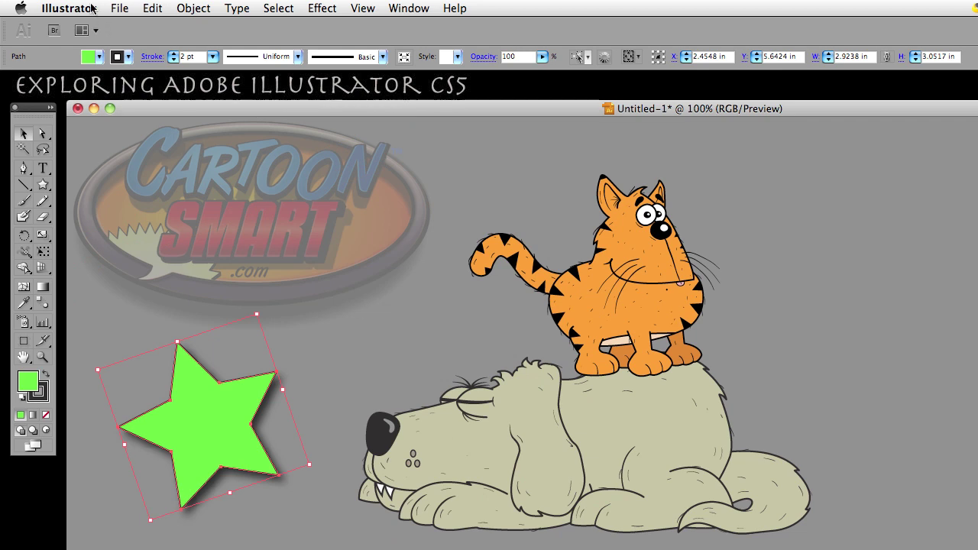
# Disable Scale Strokes & Effects in the General preferences
pyautogui.click(119, 8)
pyautogui.moveTo(96, 7)
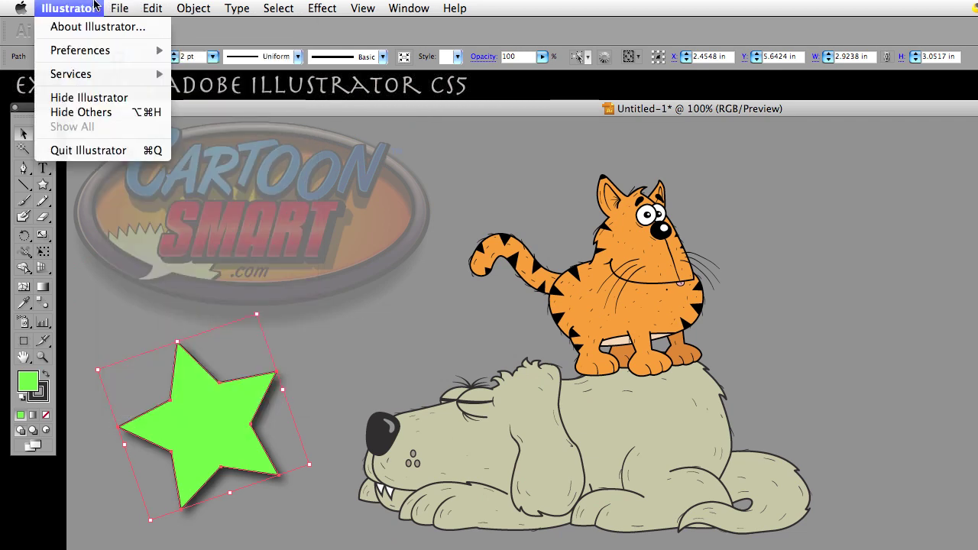
pyautogui.moveTo(87, 56)
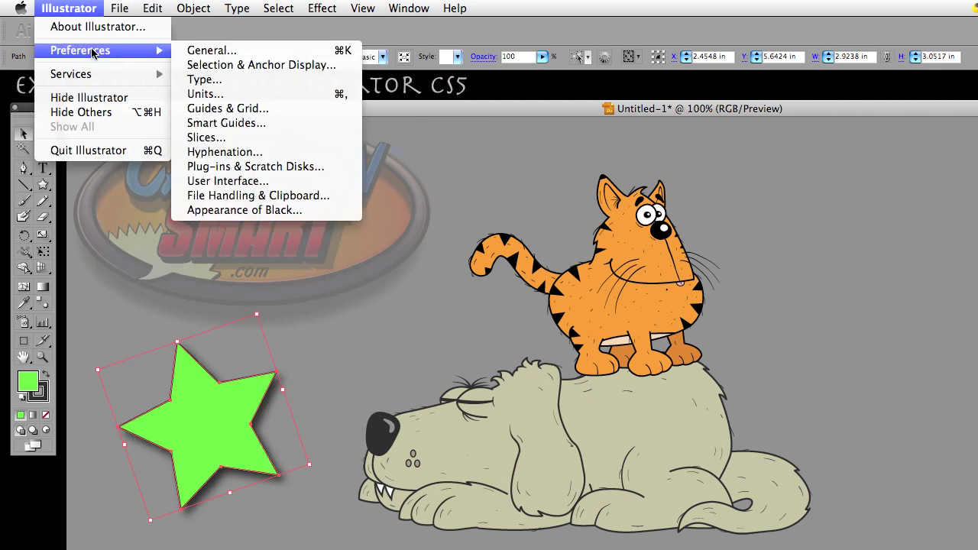
pyautogui.click(238, 52)
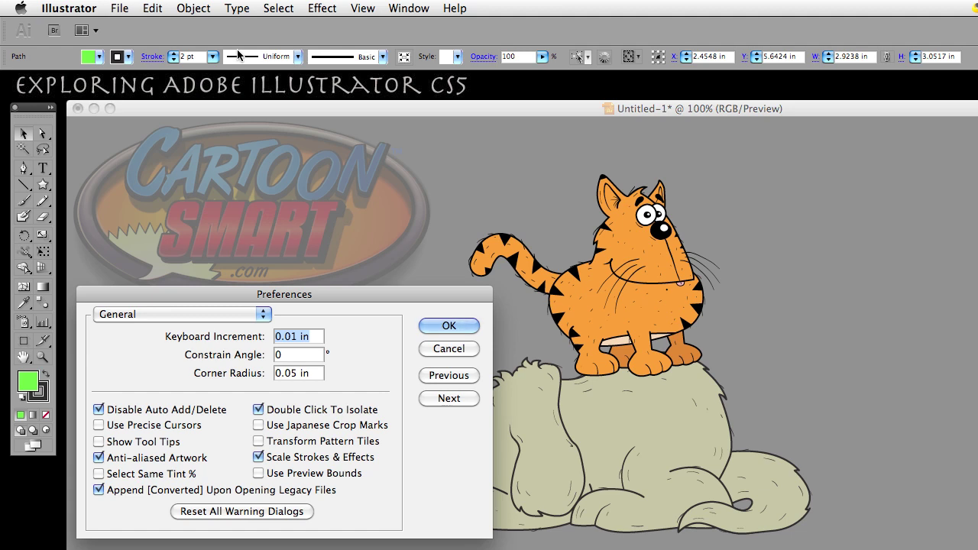
pyautogui.click(303, 458)
pyautogui.click(432, 328)
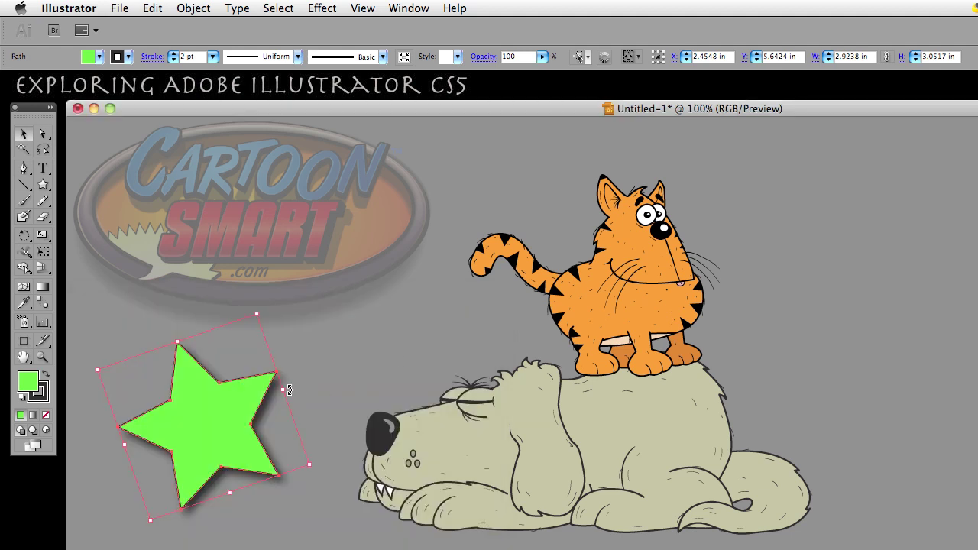
# Enlarge the shadowed star proportionally to about 7.79 in wide and 8.13 in high, and undo the enlargement
pyautogui.moveTo(284, 389); pyautogui.dragTo(574, 369)
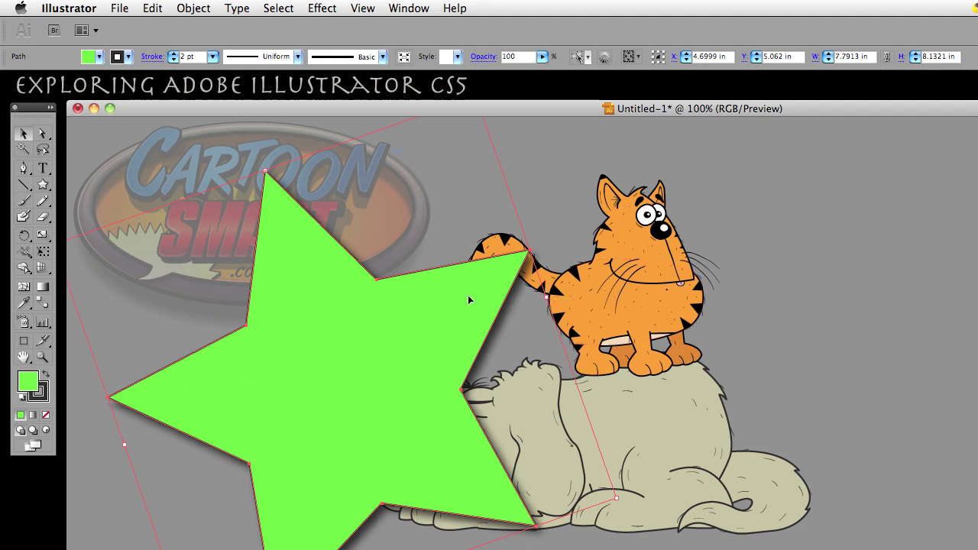
pyautogui.press('super+z')
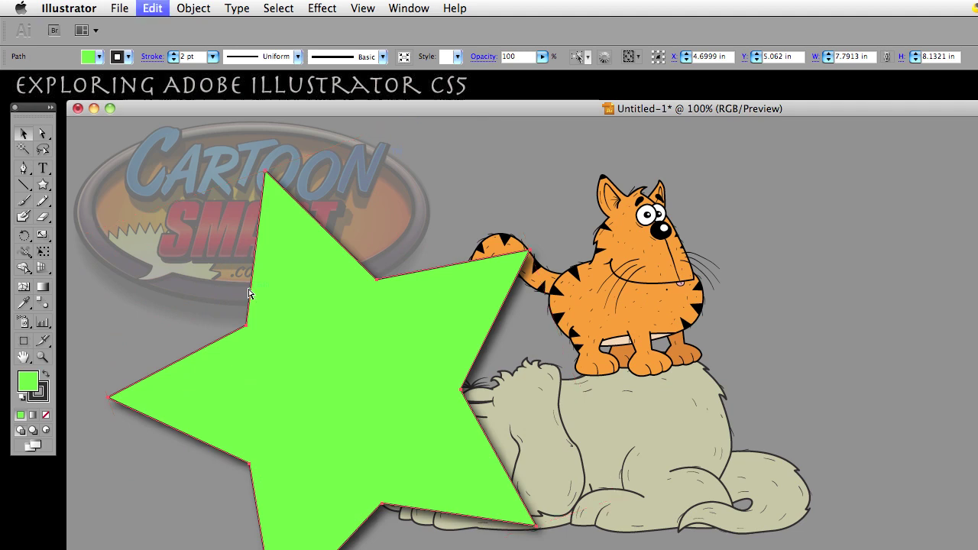
pyautogui.click(336, 349)
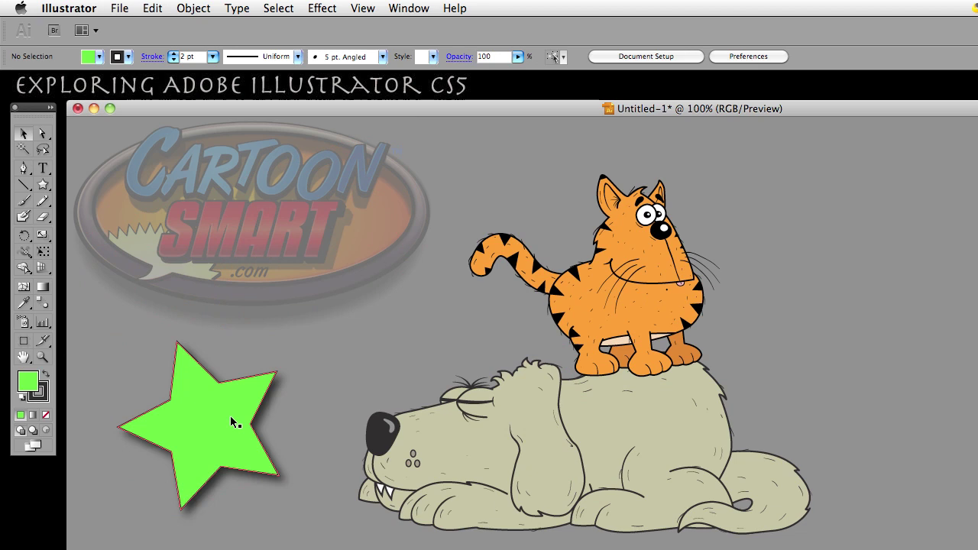
# Duplicate the star above the dog's head and scale the copy proportionally to about 8.96 in wide and 9.35 in high
pyautogui.moveTo(232, 414); pyautogui.dragTo(324, 387)
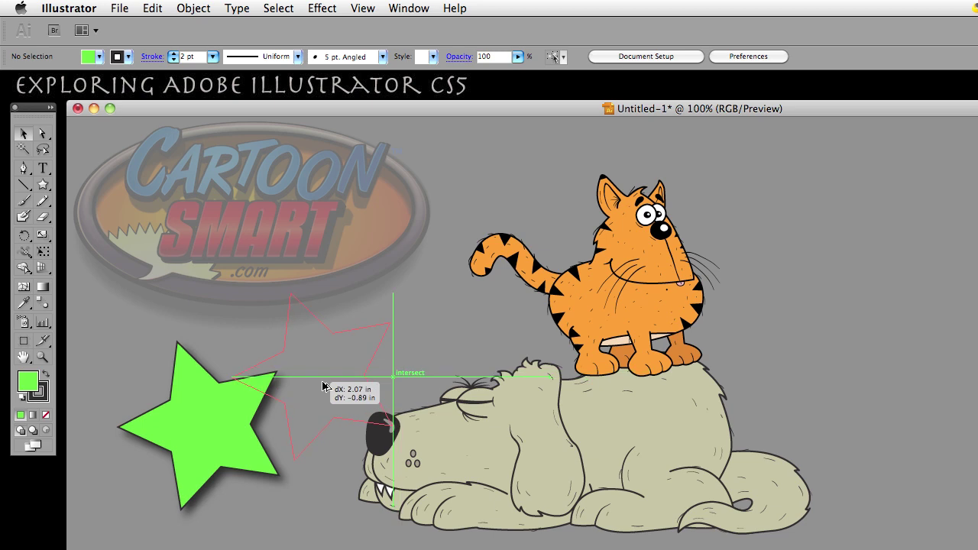
pyautogui.moveTo(324, 387); pyautogui.dragTo(413, 348)
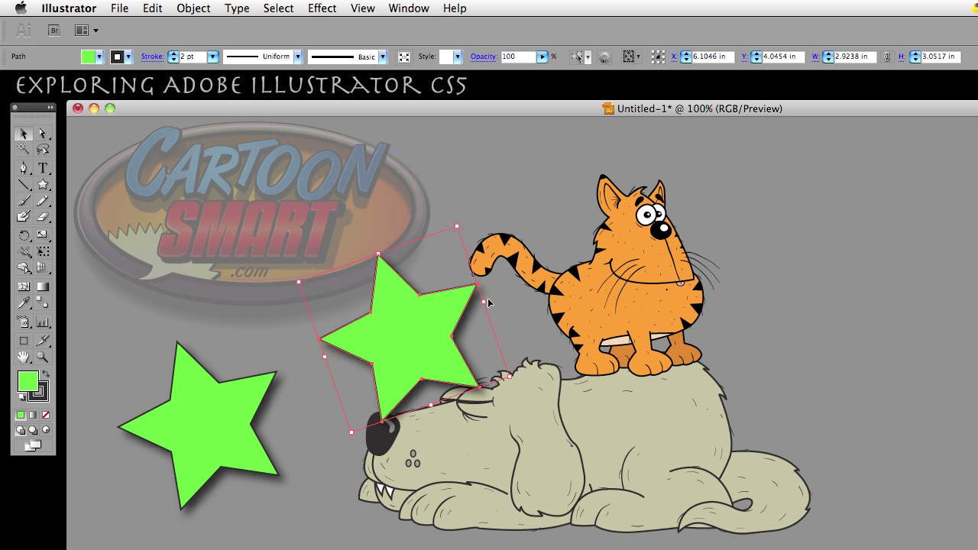
pyautogui.moveTo(483, 302); pyautogui.dragTo(851, 304)
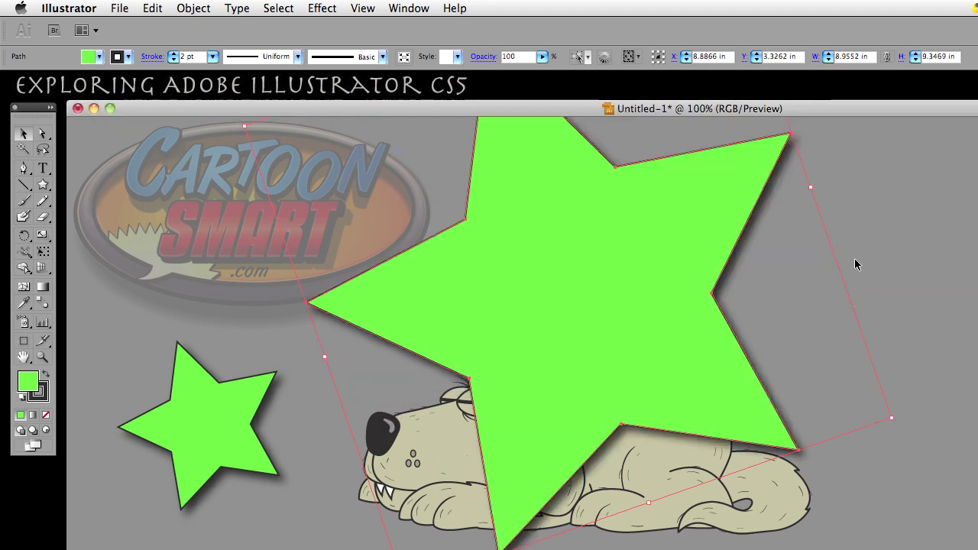
# Move the enlarged star copy around the small original to compare their strokes and shadows, and delete the copy
pyautogui.moveTo(749, 180); pyautogui.dragTo(680, 208)
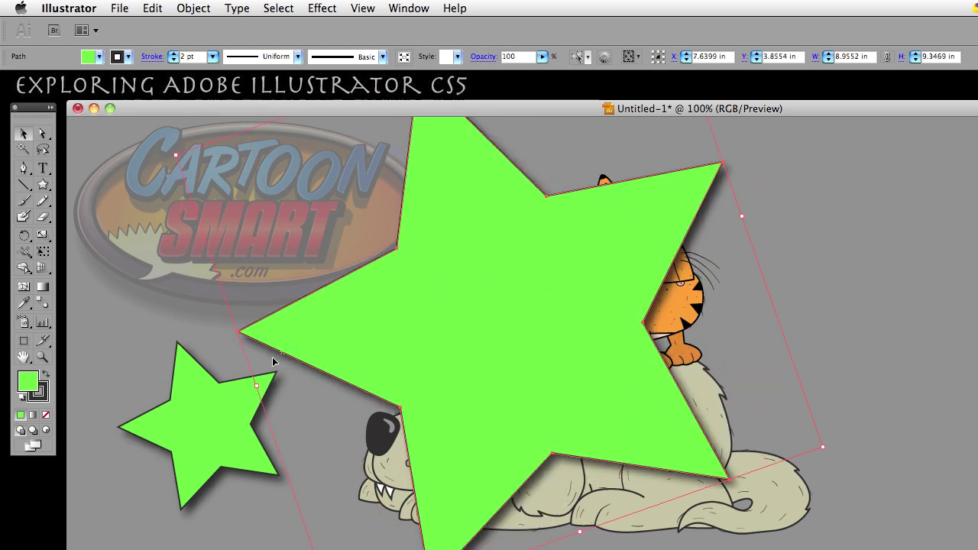
pyautogui.moveTo(352, 346); pyautogui.dragTo(176, 395)
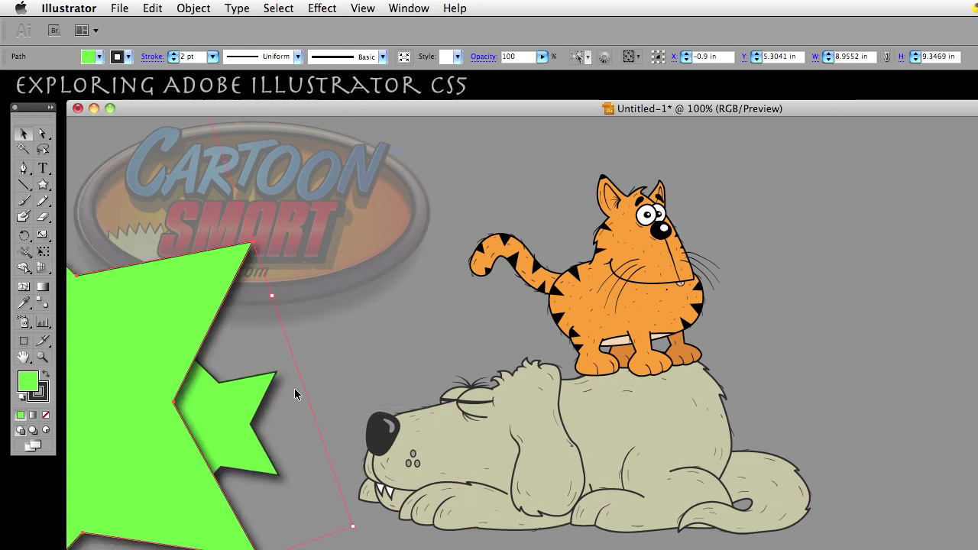
pyautogui.moveTo(144, 313); pyautogui.dragTo(576, 288)
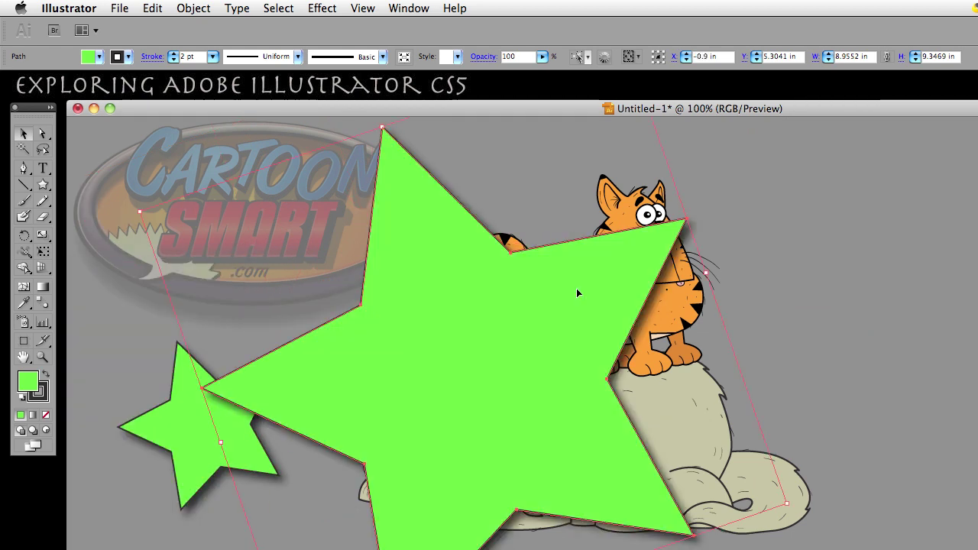
pyautogui.moveTo(529, 323); pyautogui.dragTo(583, 312)
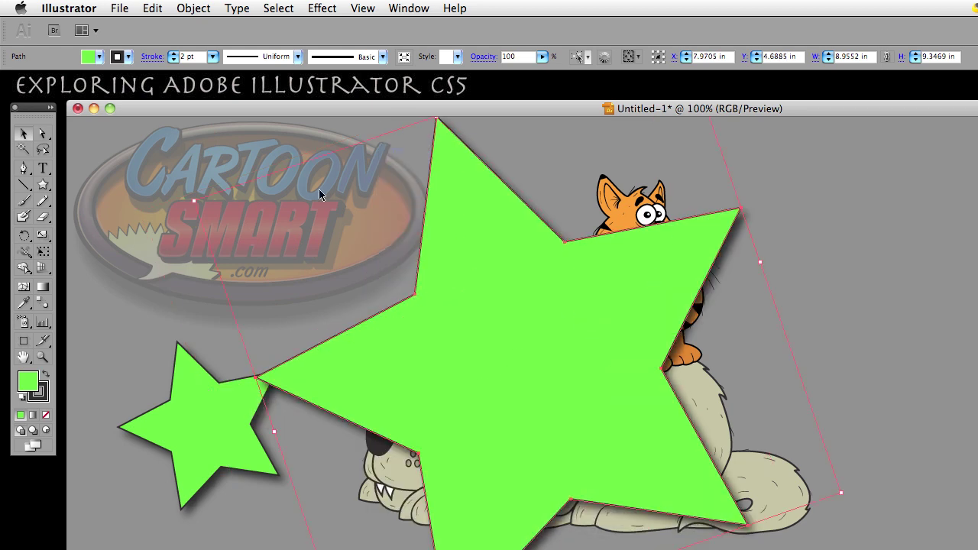
pyautogui.press('super+c')
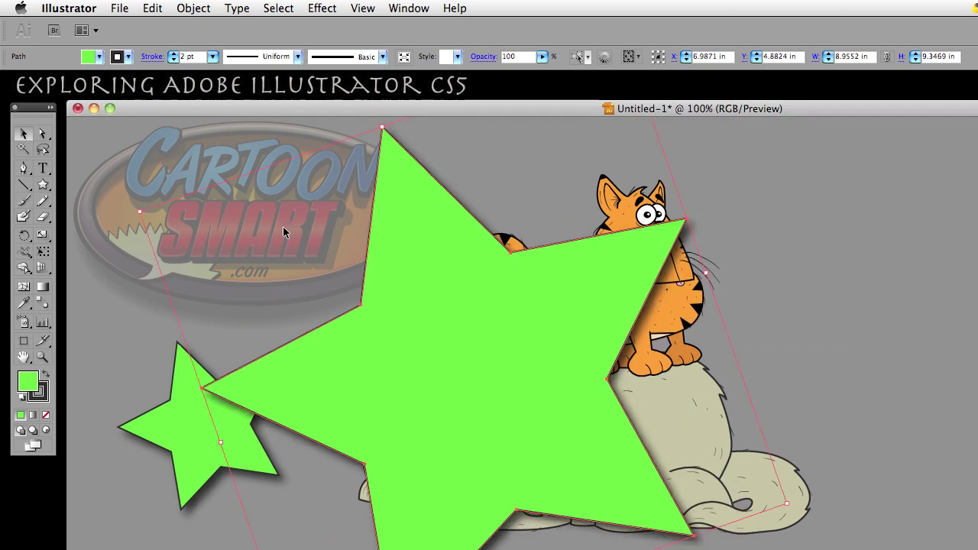
pyautogui.press('Delete')
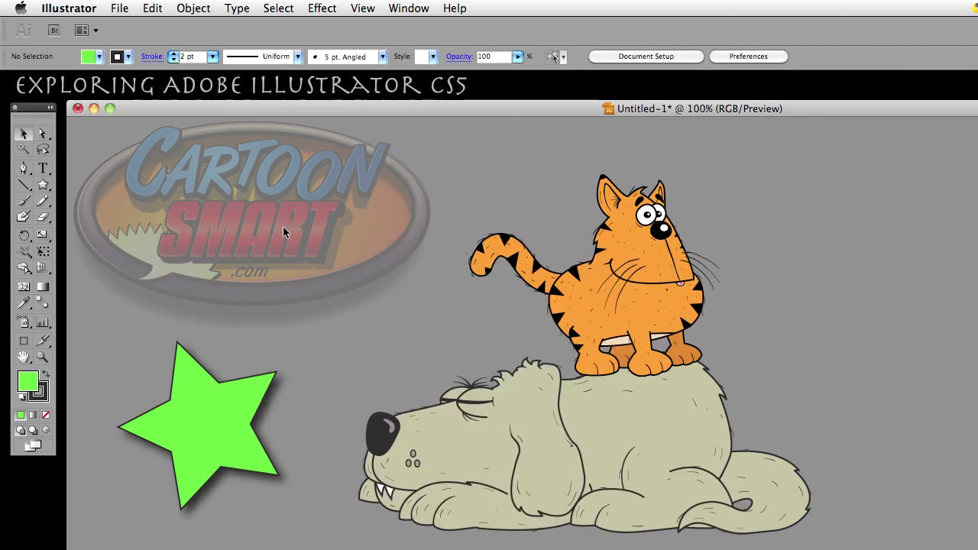
# Enable Scale Strokes & Effects in the General preferences
pyautogui.click(72, 8)
pyautogui.moveTo(77, 50)
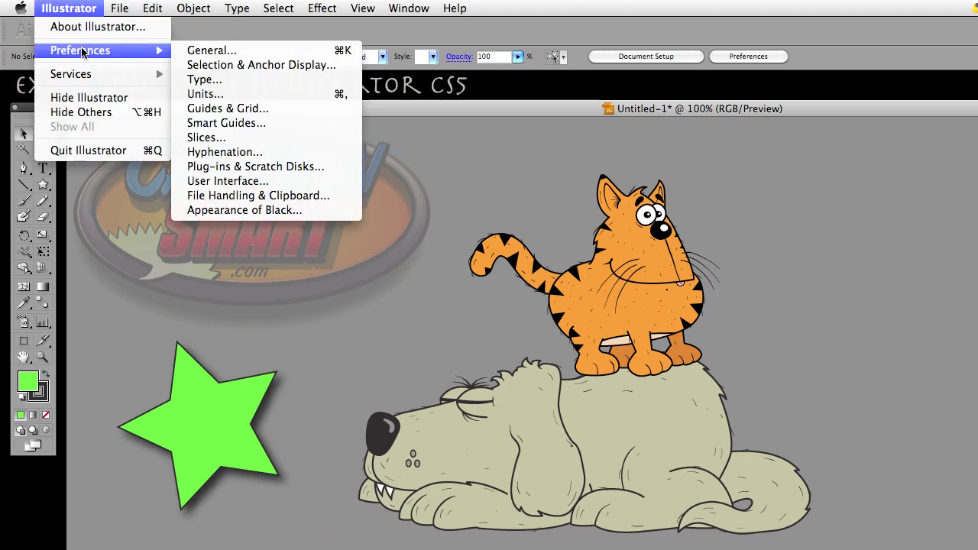
pyautogui.click(210, 50)
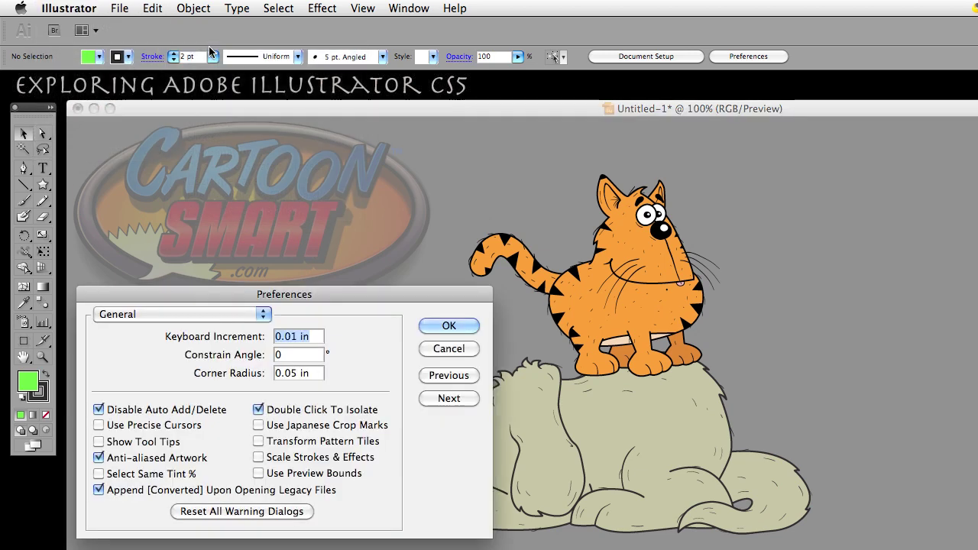
pyautogui.click(294, 460)
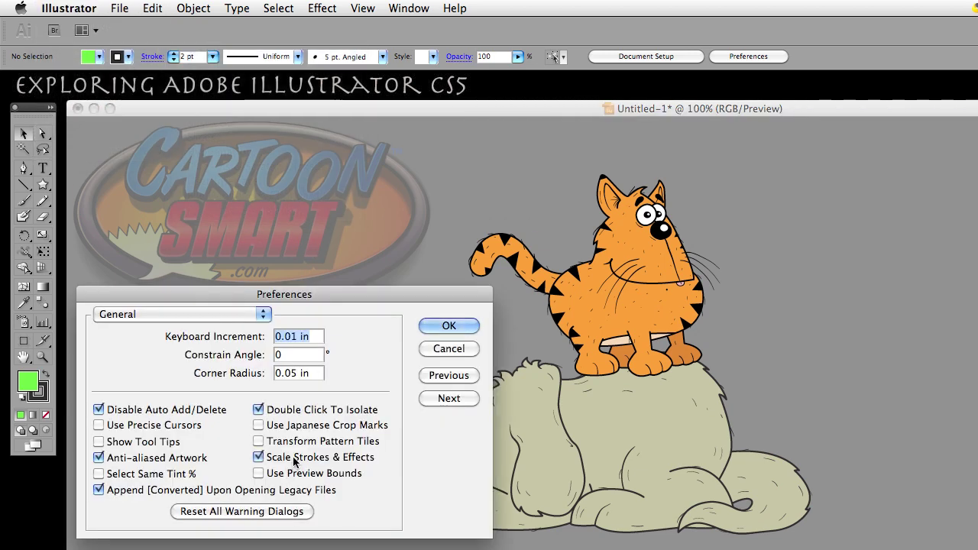
pyautogui.click(448, 326)
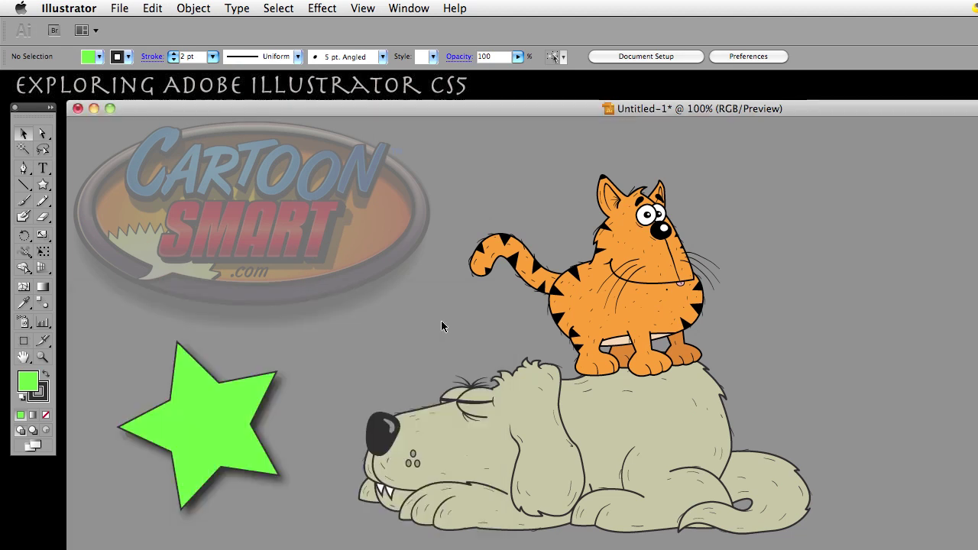
# Duplicate the star over the dog's head, enlarge the copy proportionally to about 10.53 in wide and 10.99 in high, and undo the enlargement
pyautogui.moveTo(227, 407); pyautogui.dragTo(417, 359)
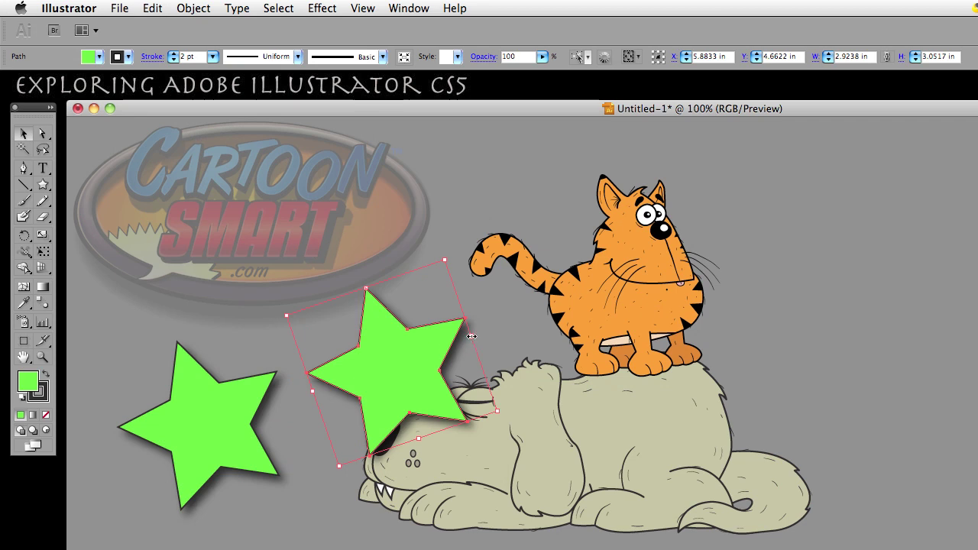
pyautogui.moveTo(471, 334); pyautogui.dragTo(923, 304)
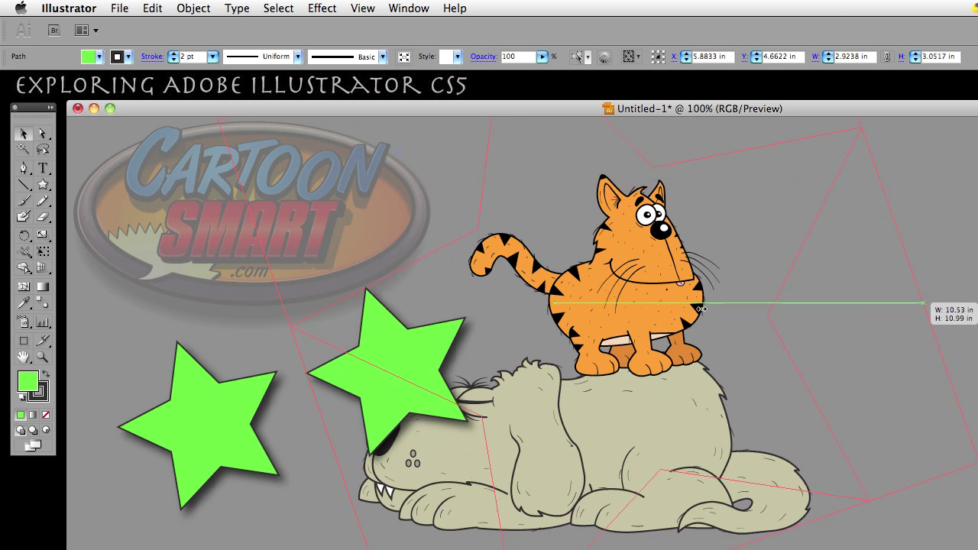
pyautogui.moveTo(702, 309); pyautogui.dragTo(702, 309)
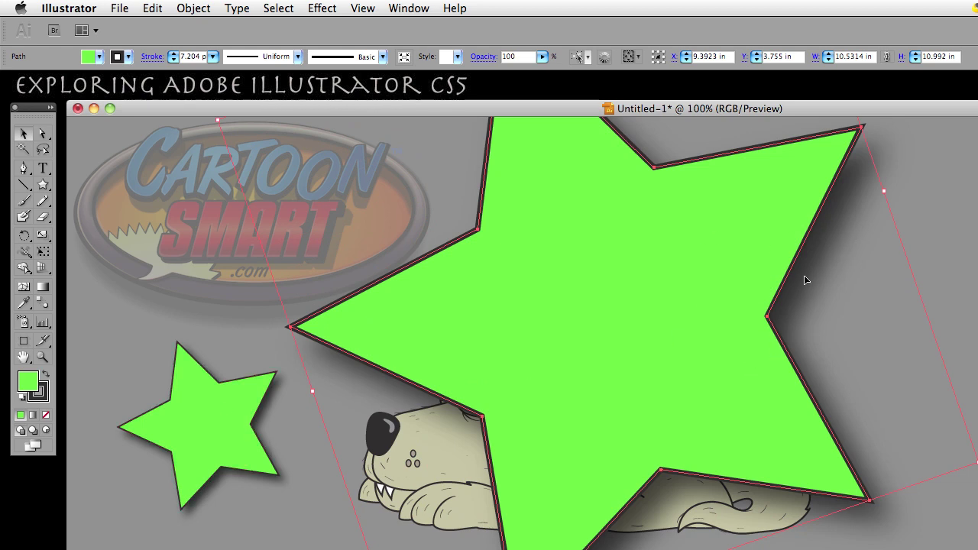
pyautogui.press('super+z')
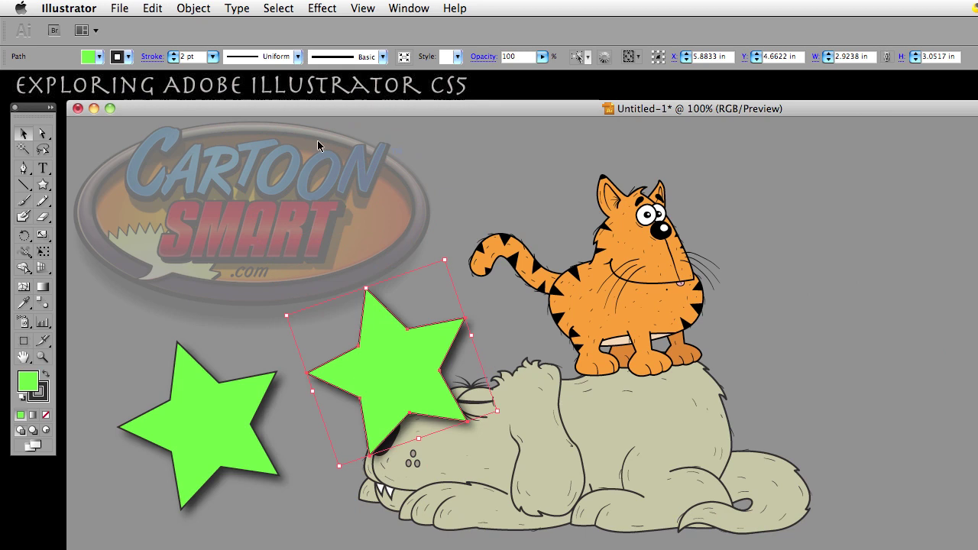
# Review the Scale Strokes & Effects option in the General preferences and close them without changing anything
pyautogui.click(81, 7)
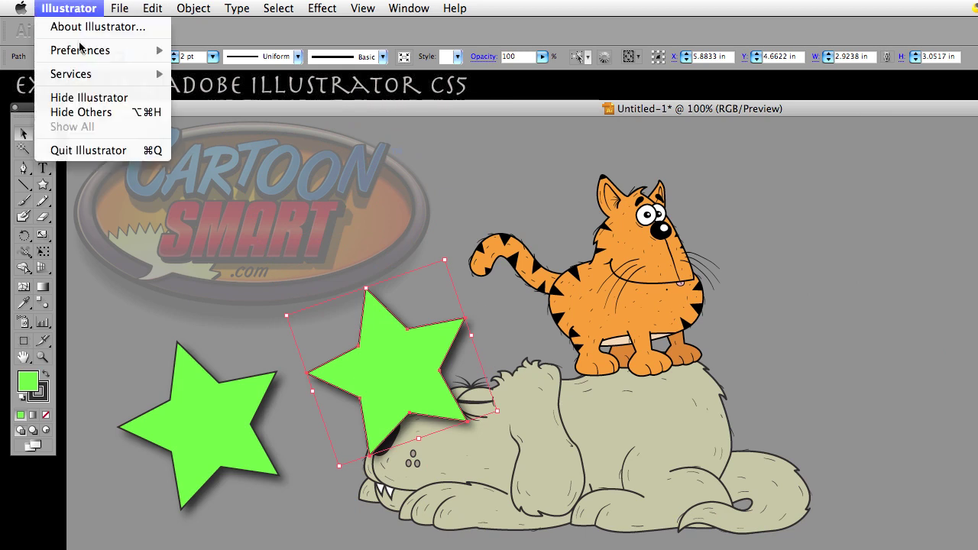
pyautogui.moveTo(81, 49)
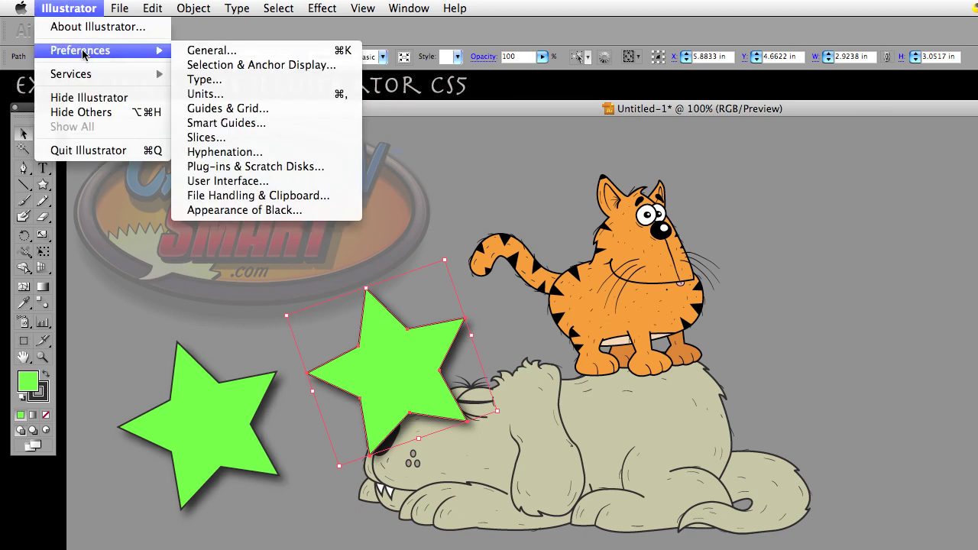
pyautogui.click(260, 49)
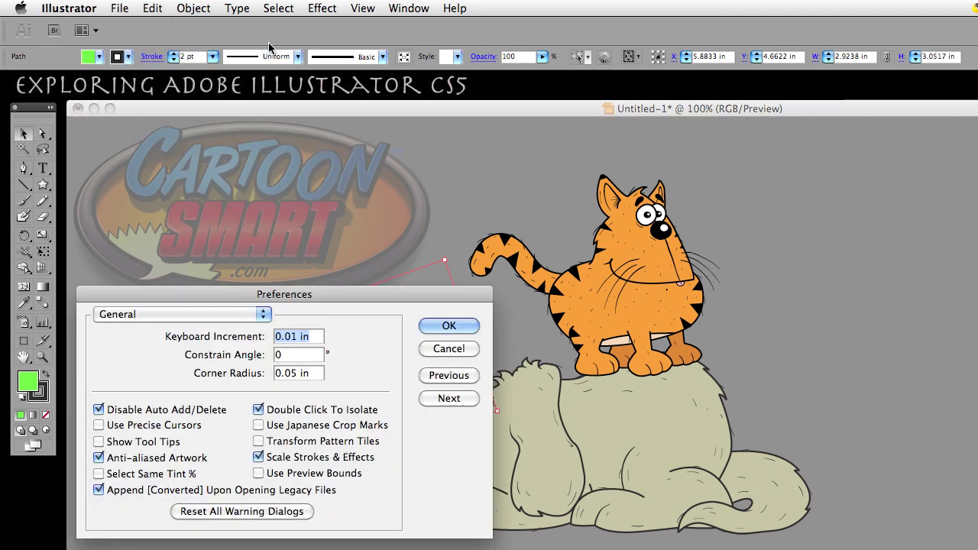
pyautogui.click(122, 7)
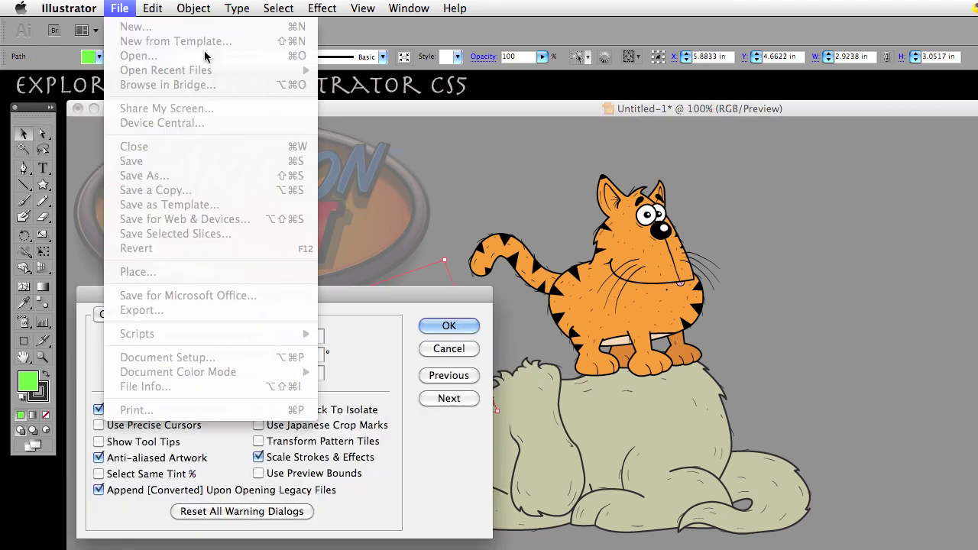
pyautogui.click(491, 349)
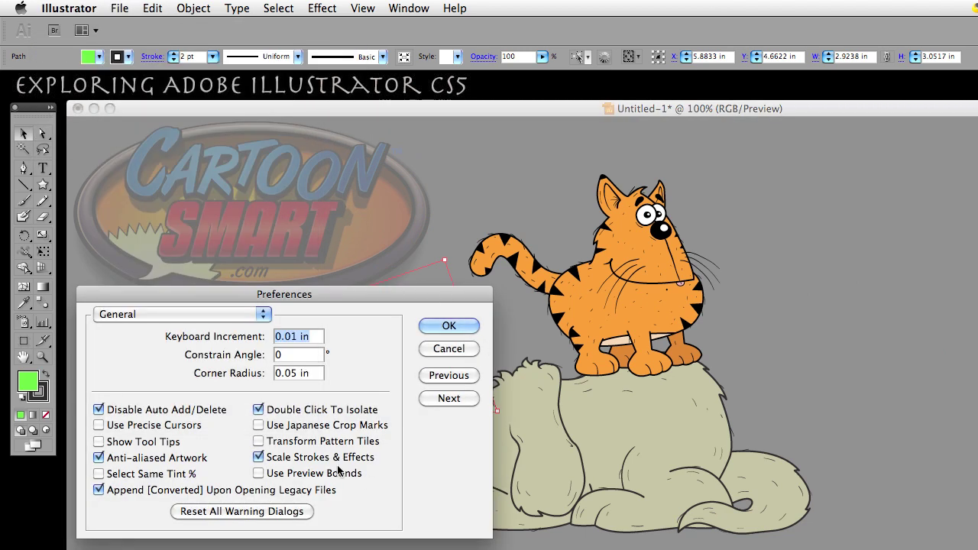
pyautogui.click(449, 348)
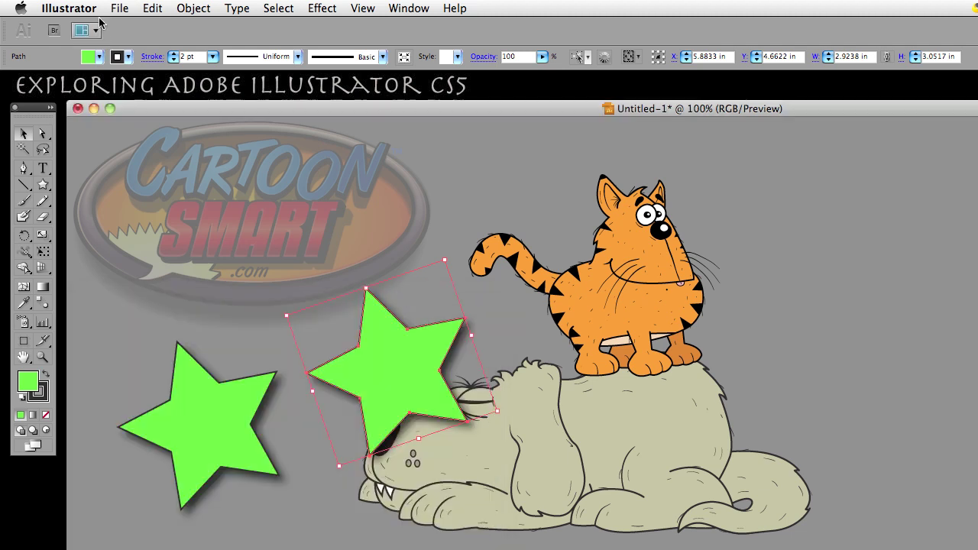
pyautogui.click(123, 7)
pyautogui.moveTo(94, 7)
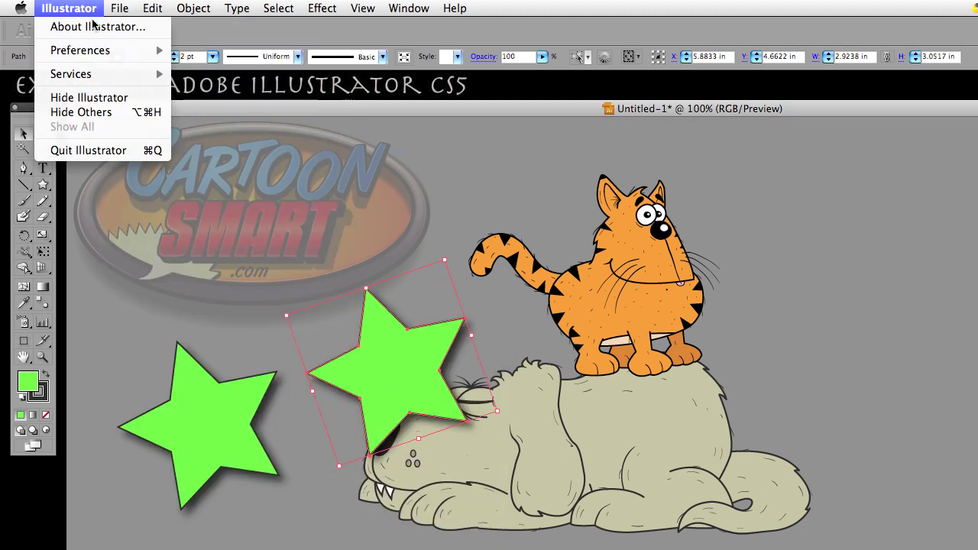
pyautogui.moveTo(113, 50)
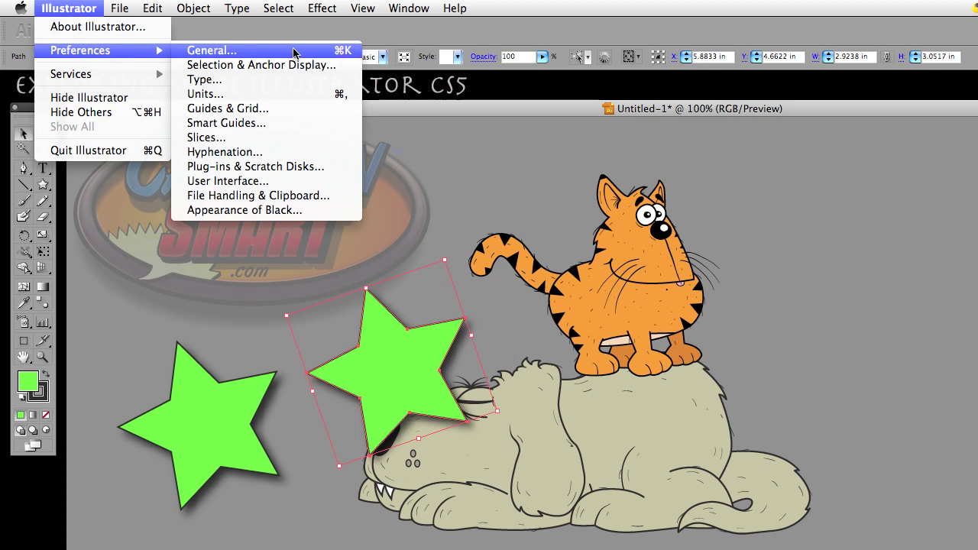
pyautogui.moveTo(81, 51)
pyautogui.click(97, 8)
pyautogui.click(515, 187)
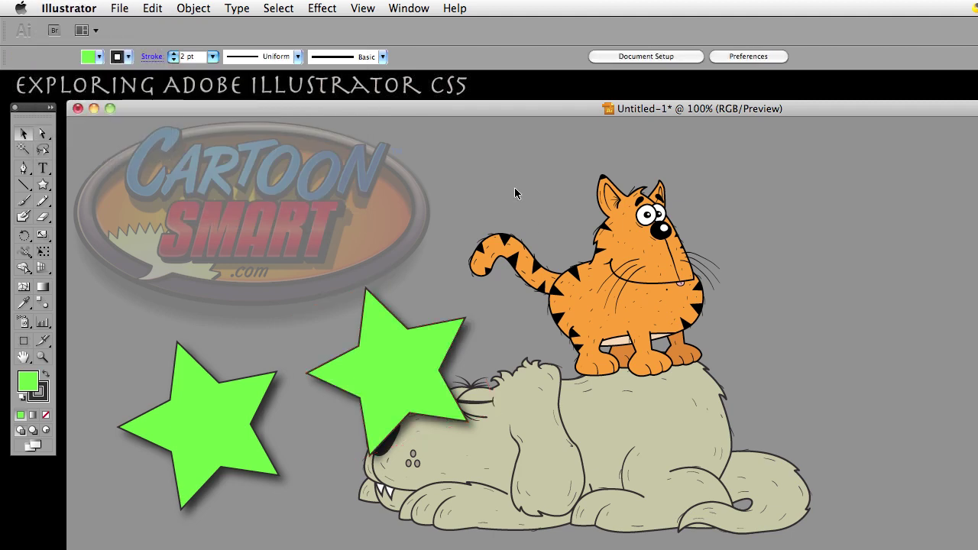
# Recheck the Scale Strokes & Effects option in the General preferences and delete the star copy over the dog's head
pyautogui.click(413, 340)
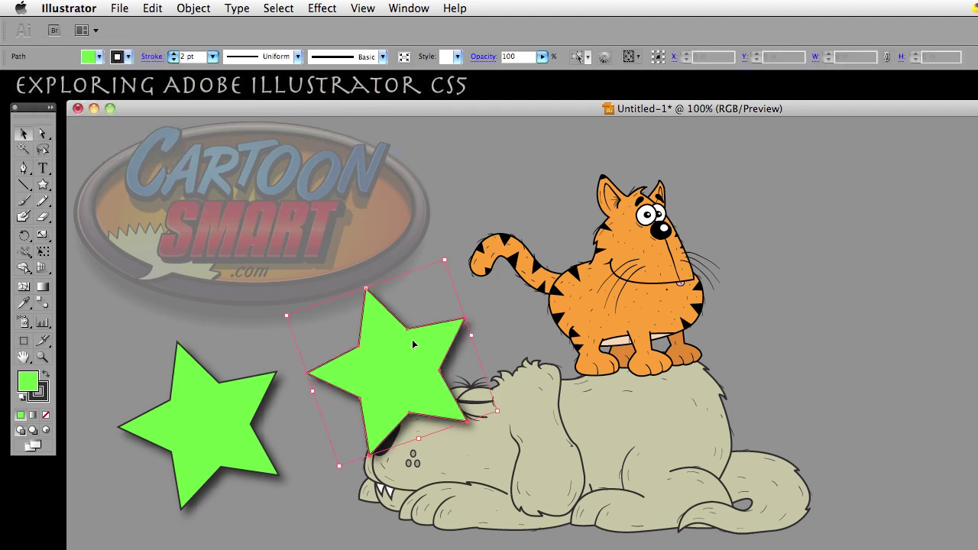
pyautogui.click(78, 8)
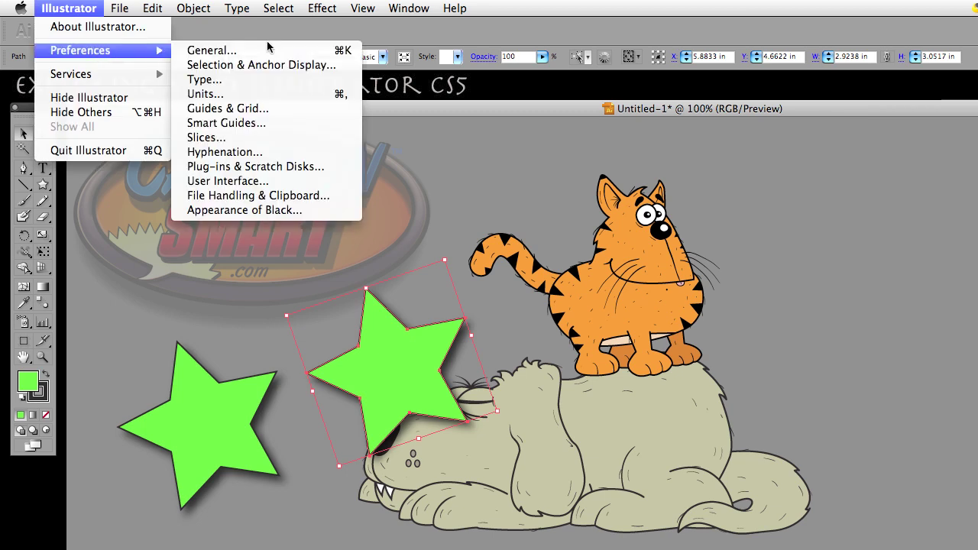
pyautogui.click(270, 49)
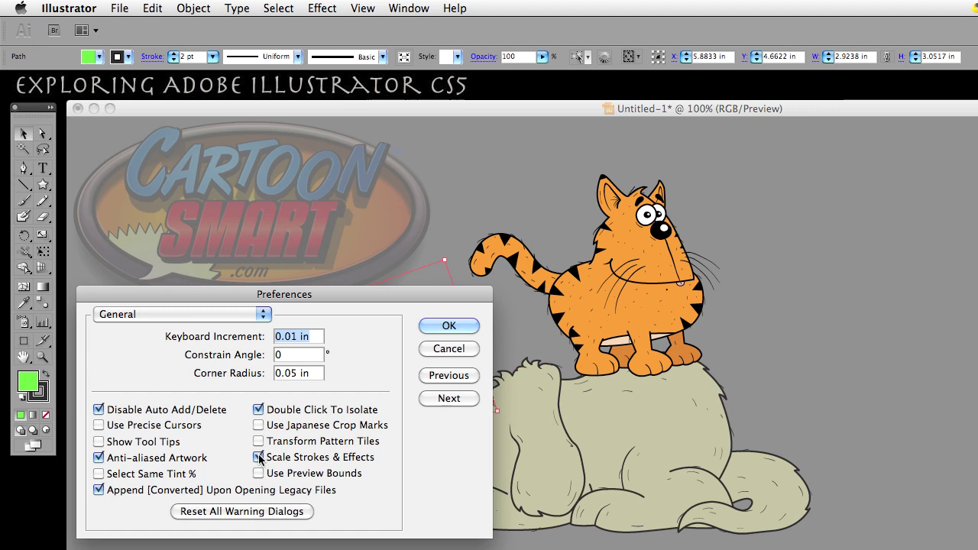
pyautogui.click(462, 352)
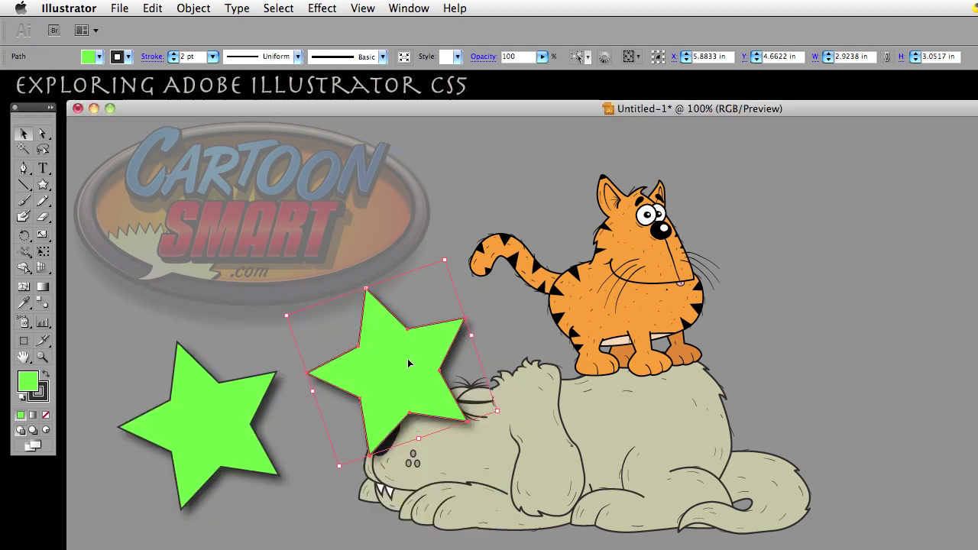
pyautogui.press('Delete')
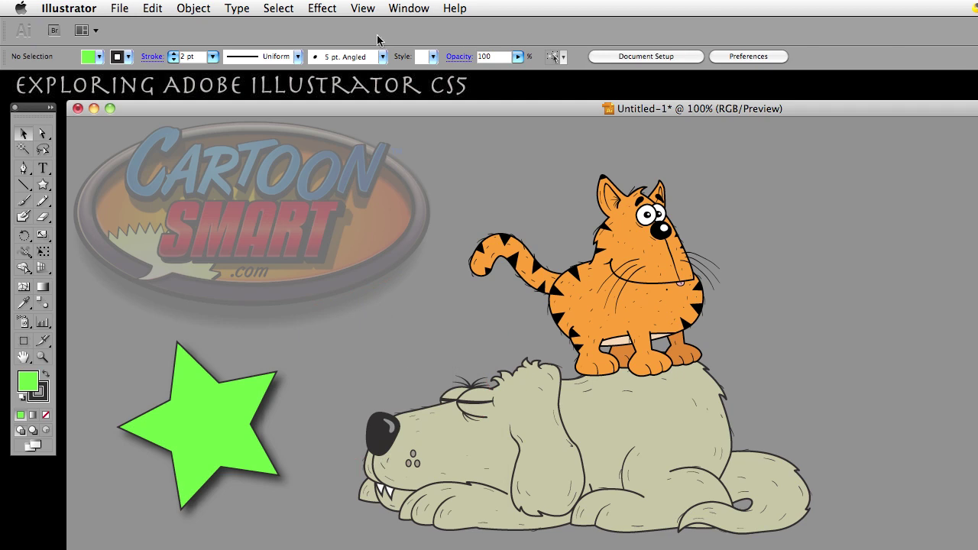
pyautogui.click(337, 7)
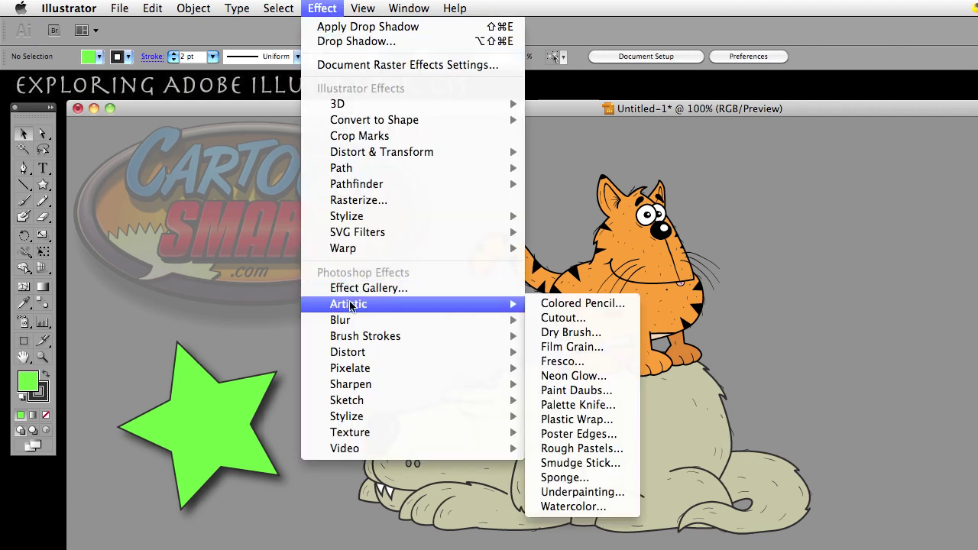
pyautogui.moveTo(355, 220)
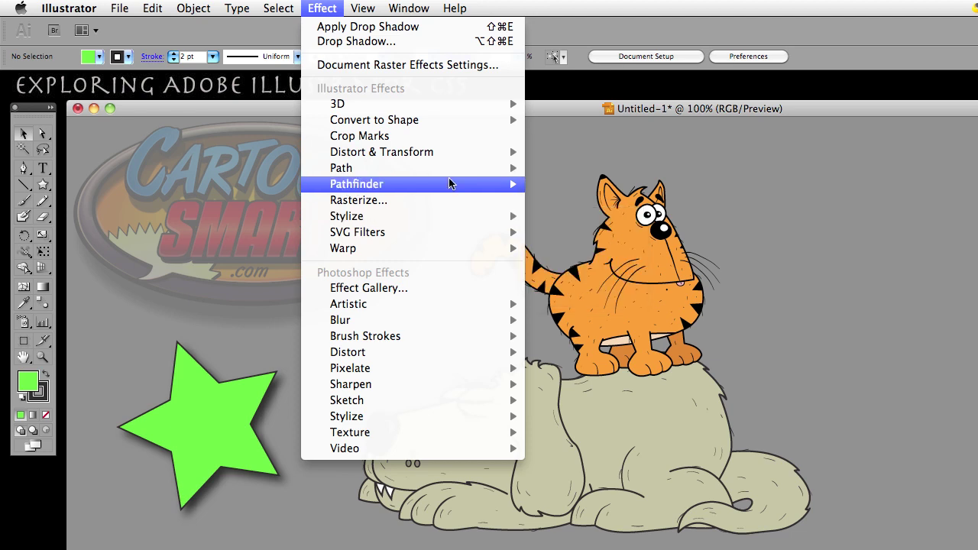
pyautogui.click(326, 7)
# Reposition the document window slightly and delete the remaining green star beside the dog
pyautogui.click(241, 388)
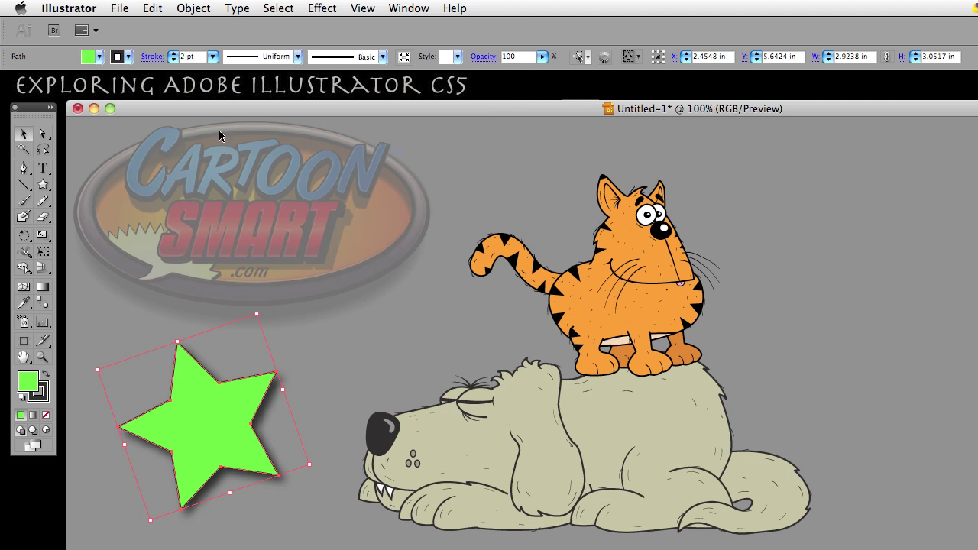
pyautogui.moveTo(221, 104); pyautogui.dragTo(230, 122)
pyautogui.click(400, 389)
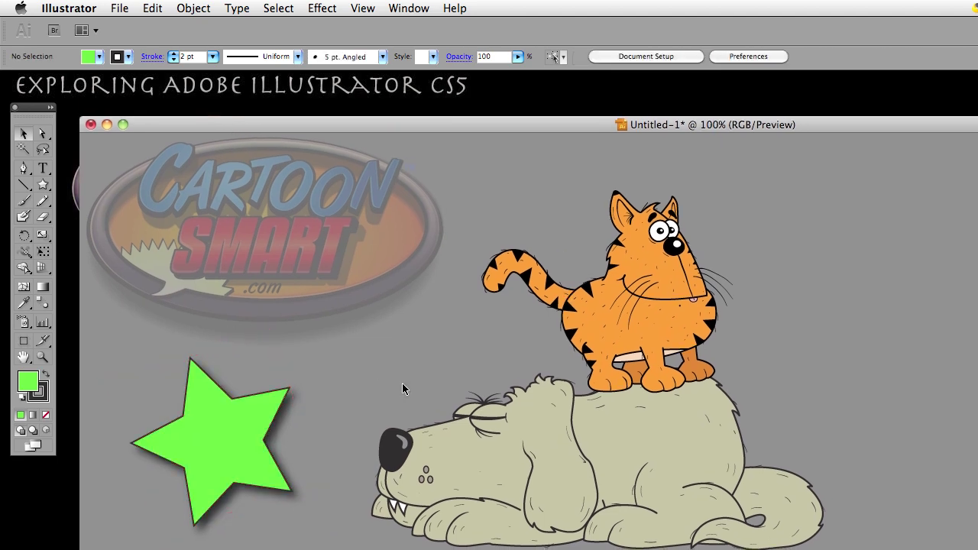
pyautogui.moveTo(239, 129); pyautogui.dragTo(213, 110)
pyautogui.click(206, 409)
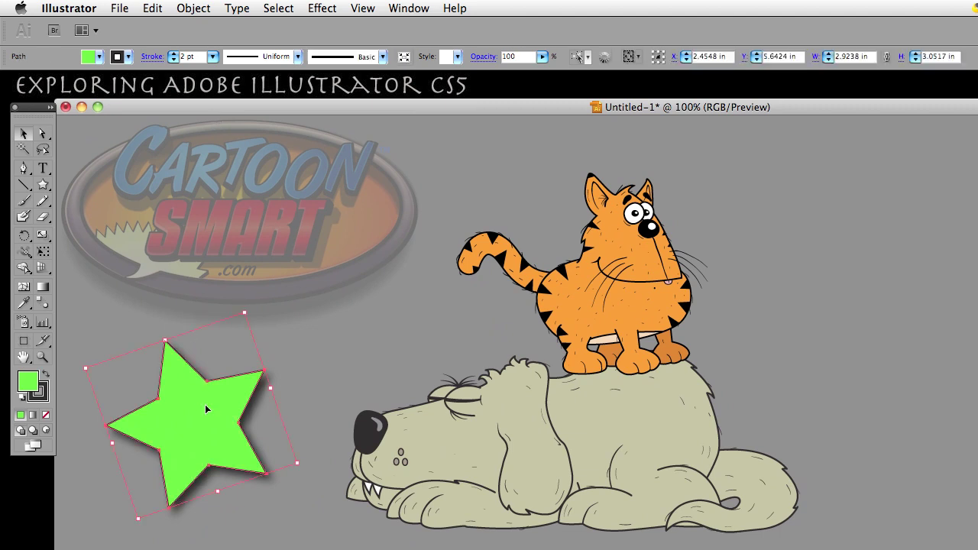
pyautogui.press('Delete')
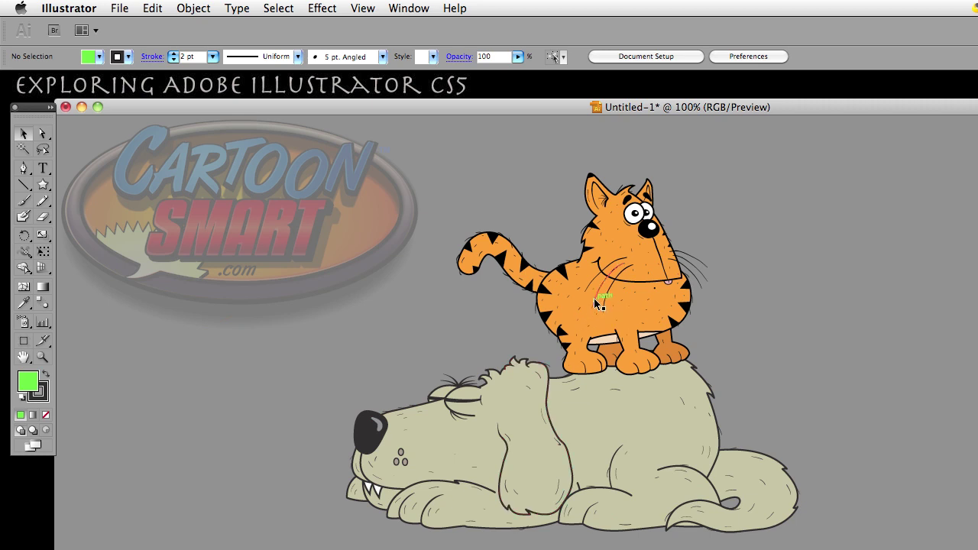
# Move the cat off the dog's back out of view and reposition the dog near the middle of the lower canvas
pyautogui.moveTo(560, 311); pyautogui.dragTo(977, 288)
pyautogui.moveTo(617, 406); pyautogui.dragTo(632, 377)
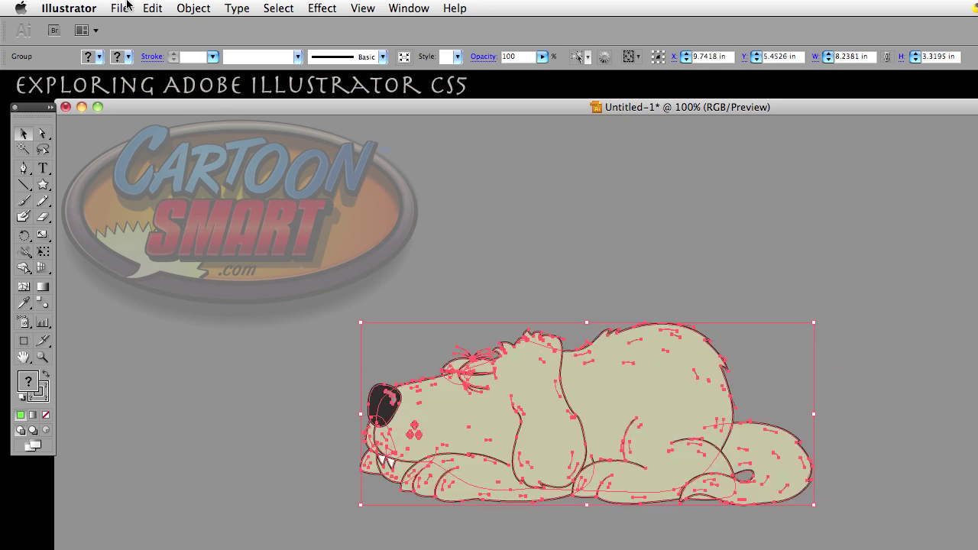
pyautogui.click(770, 309)
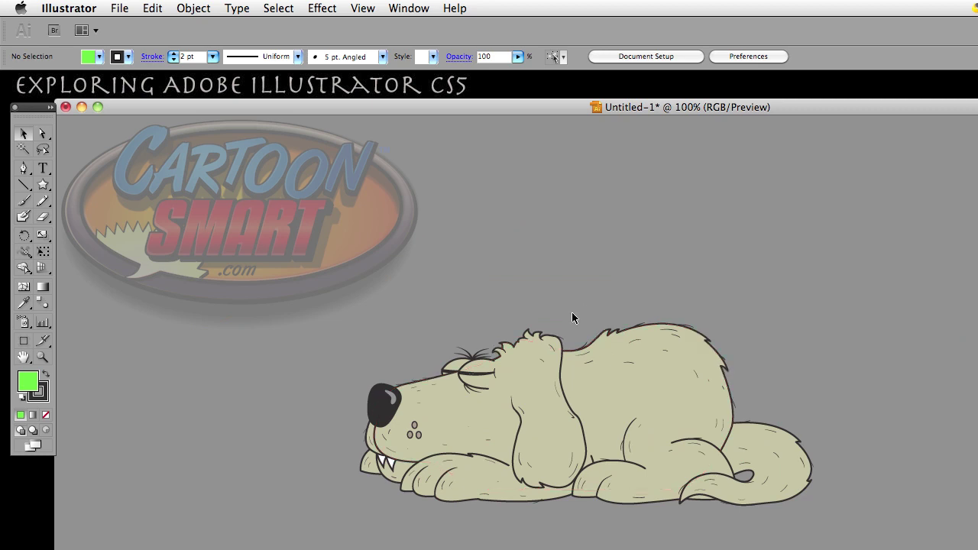
pyautogui.click(515, 418)
pyautogui.moveTo(519, 417); pyautogui.dragTo(470, 441)
pyautogui.click(527, 272)
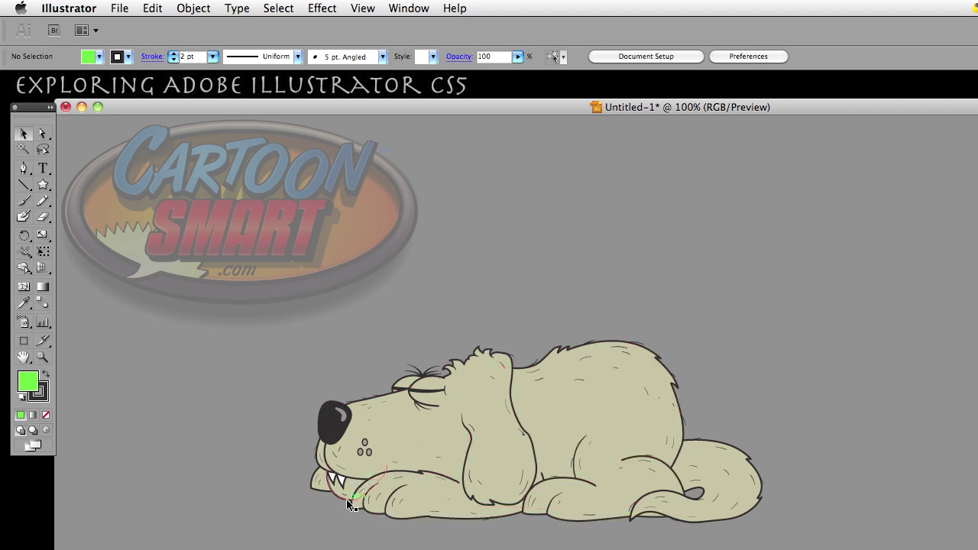
# Move the grouped dog up across the canvas and back to about X 8.87 in, Y 5.67 in, and deselect it
pyautogui.moveTo(324, 495); pyautogui.dragTo(524, 259)
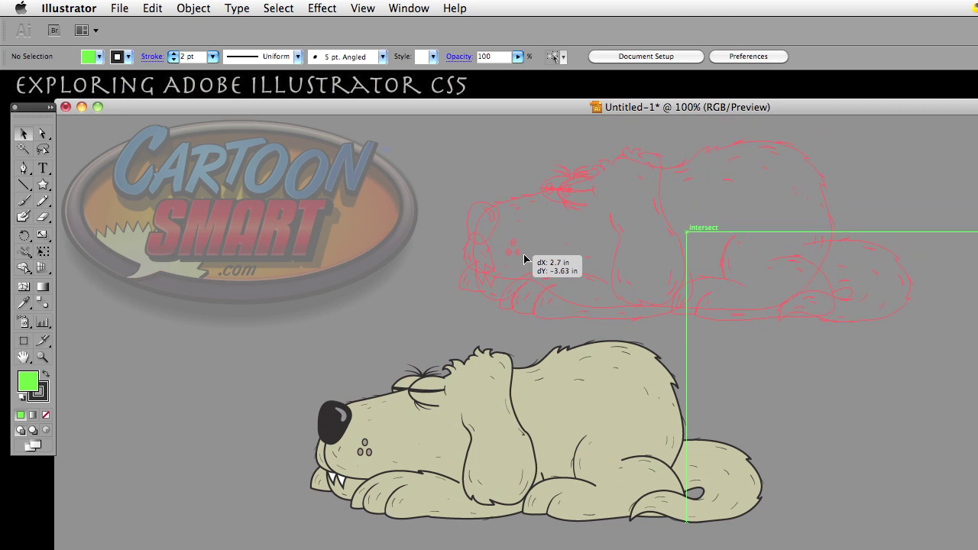
pyautogui.moveTo(524, 265); pyautogui.dragTo(380, 454)
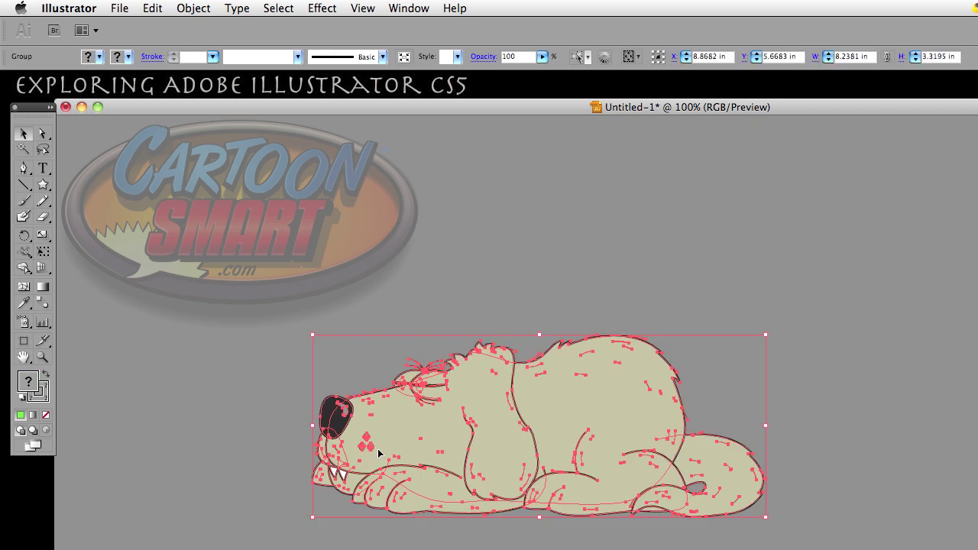
pyautogui.click(499, 297)
pyautogui.click(459, 419)
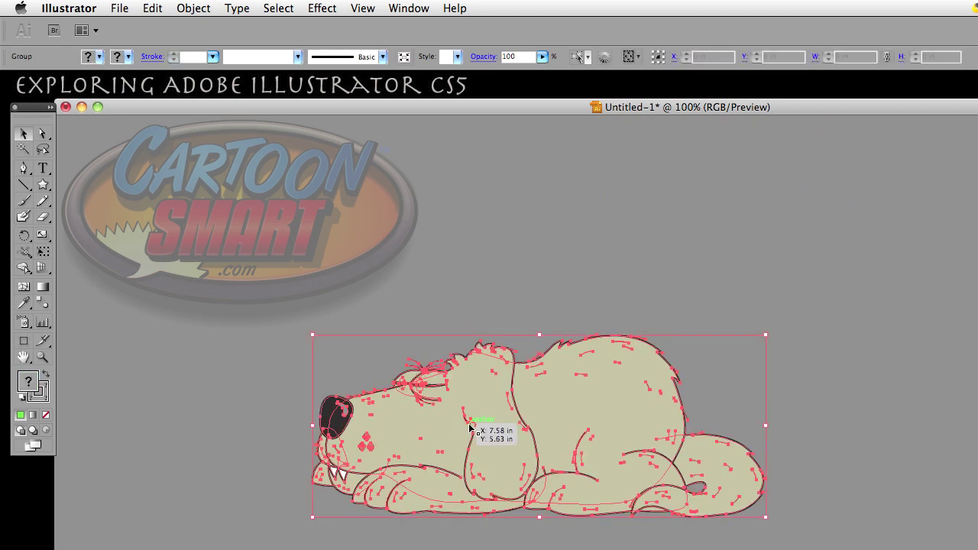
pyautogui.click(581, 309)
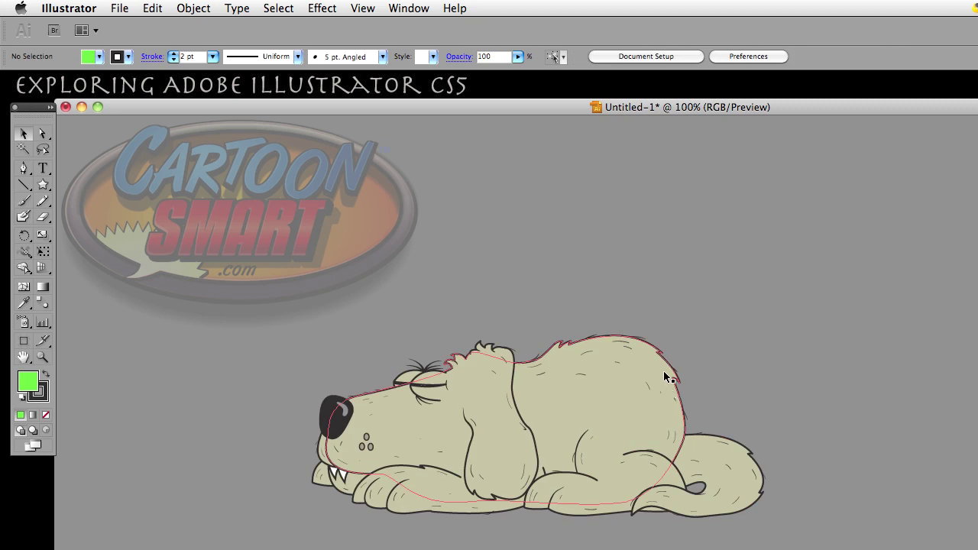
# Set the stroke weight of the whole dog group to 6 pt and deselect it
pyautogui.click(522, 380)
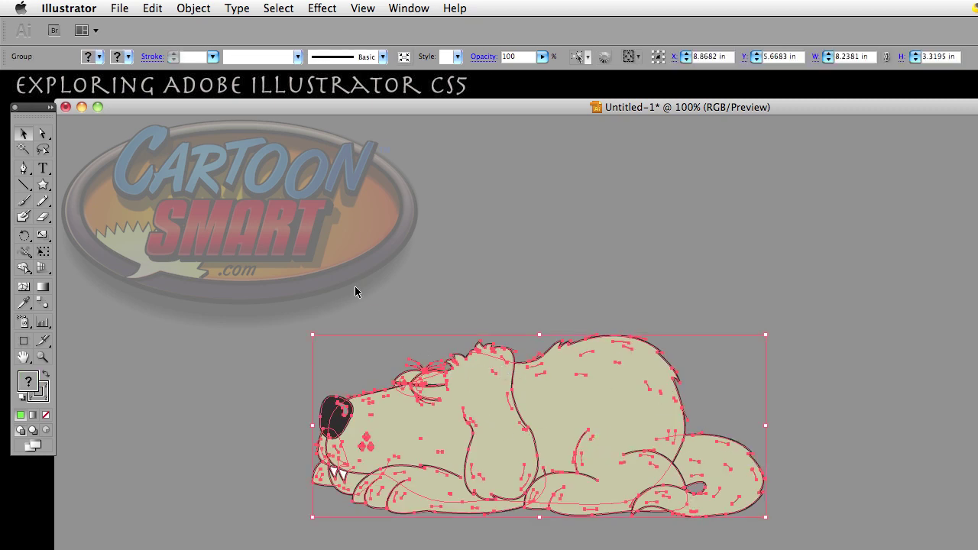
pyautogui.click(190, 57)
pyautogui.click(212, 58)
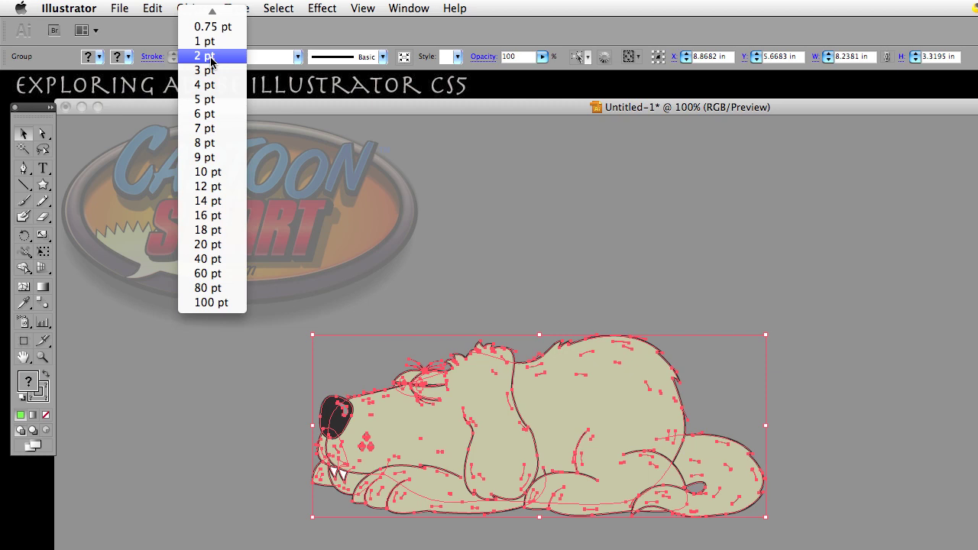
pyautogui.click(215, 116)
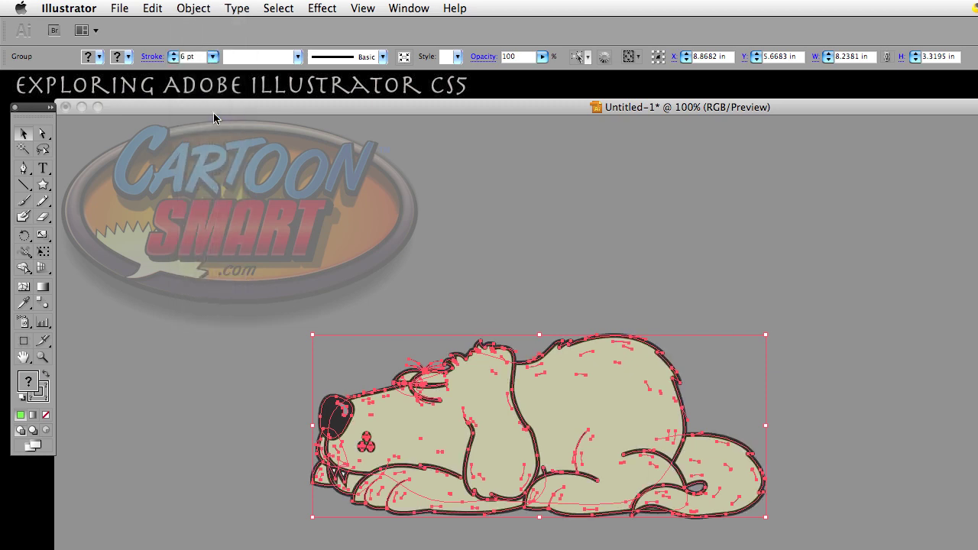
pyautogui.click(569, 230)
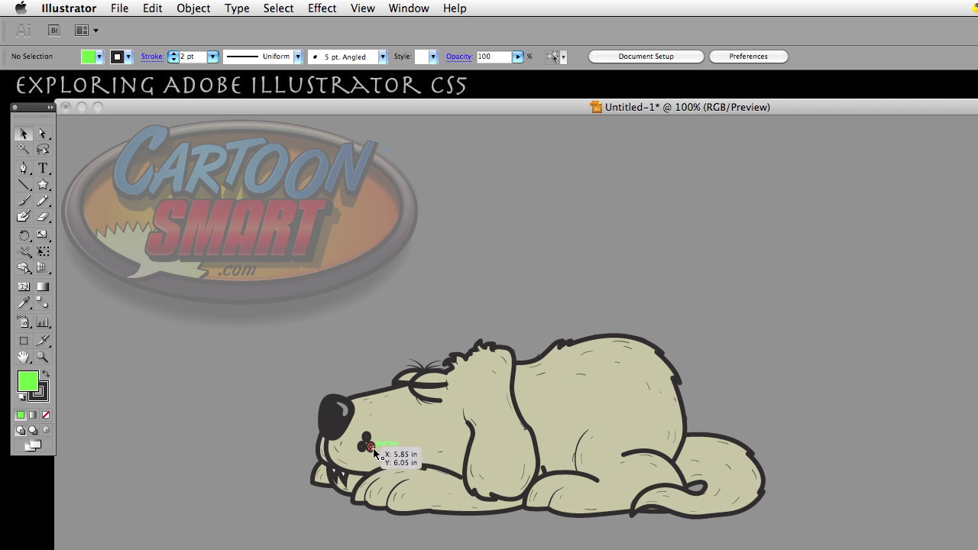
# Try a 7 pt stroke weight on the dog group, undo the stroke changes and deselect it
pyautogui.click(563, 382)
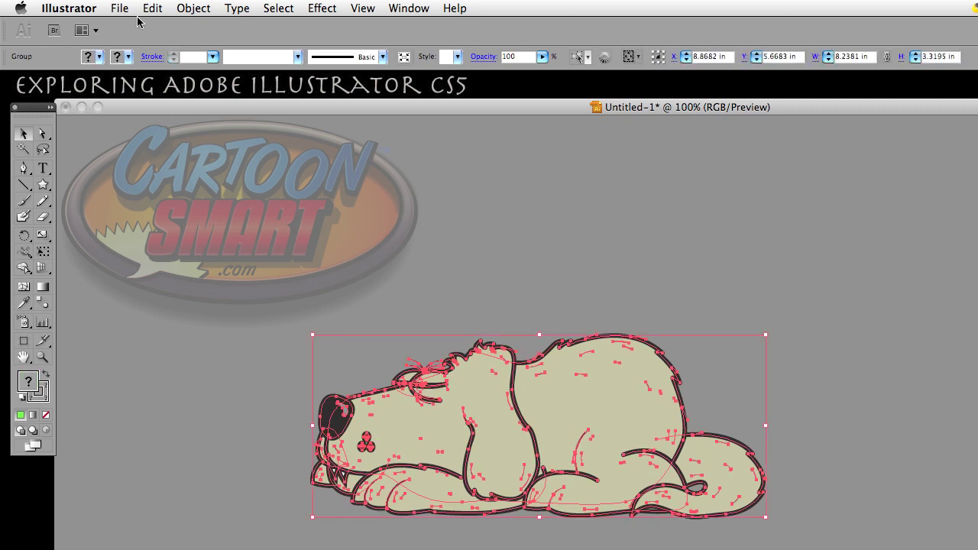
pyautogui.click(213, 58)
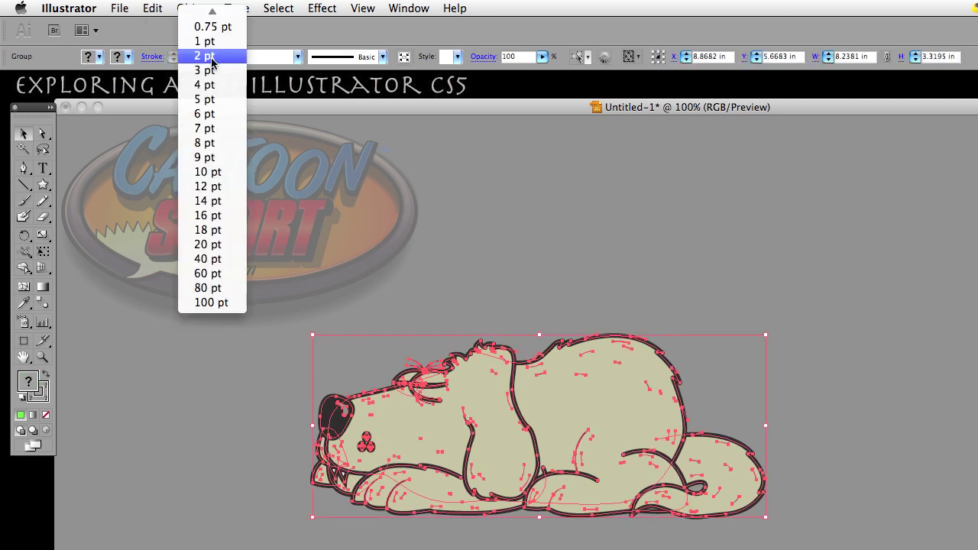
pyautogui.click(213, 131)
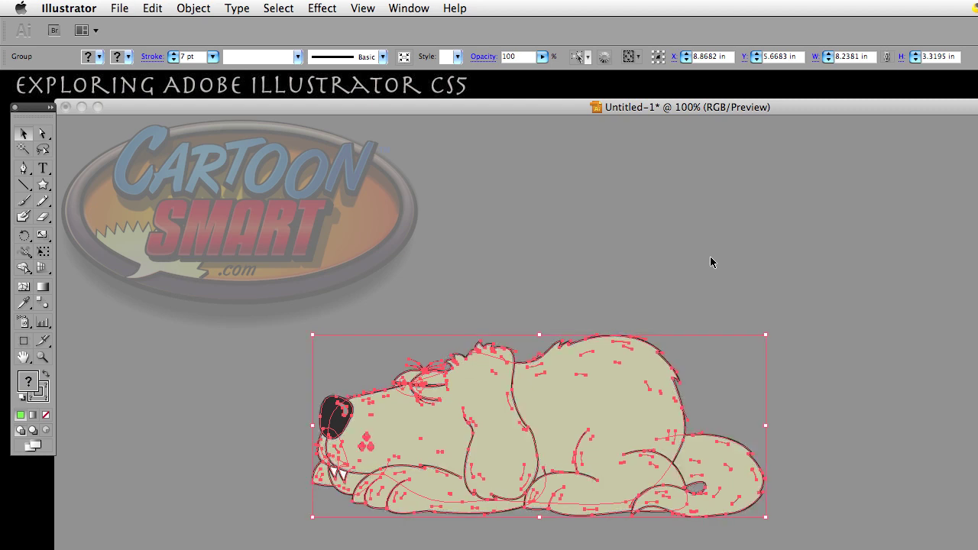
pyautogui.click(710, 258)
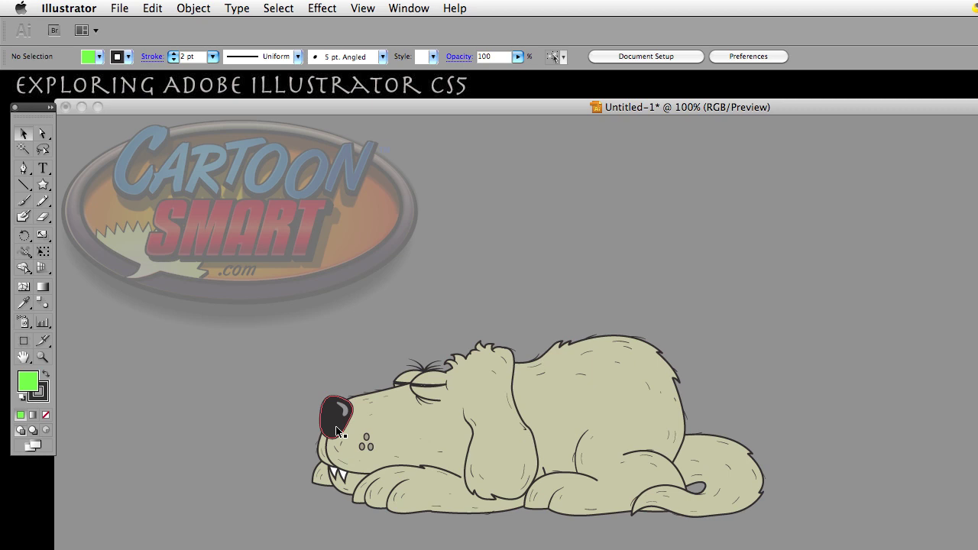
# Examine the dog's line weights up close at 150% and return to 100% magnification with the dog centered
pyautogui.press('super+equal')
pyautogui.press('super+equal')
pyautogui.moveTo(232, 431); pyautogui.dragTo(496, 361)
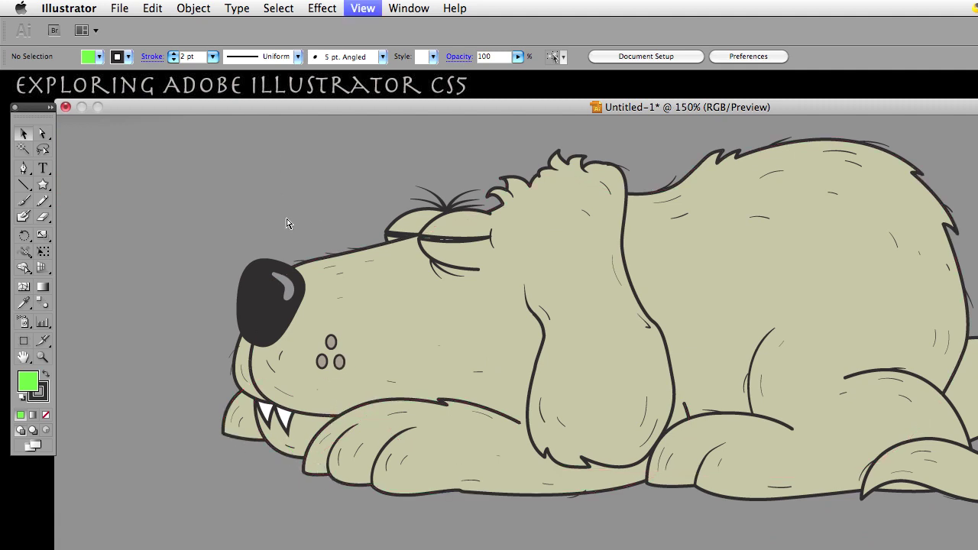
pyautogui.press('super+minus')
pyautogui.press('super+minus')
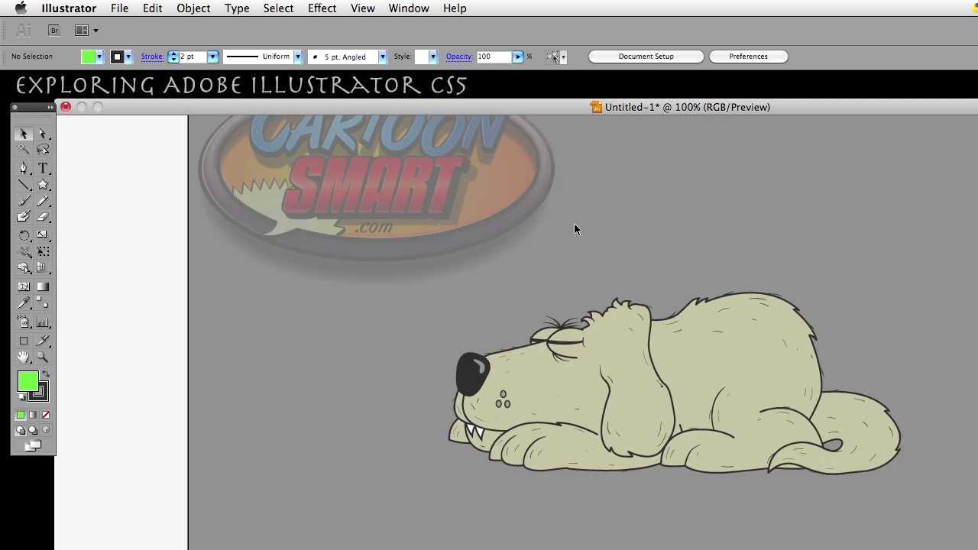
pyautogui.moveTo(821, 266); pyautogui.dragTo(694, 248)
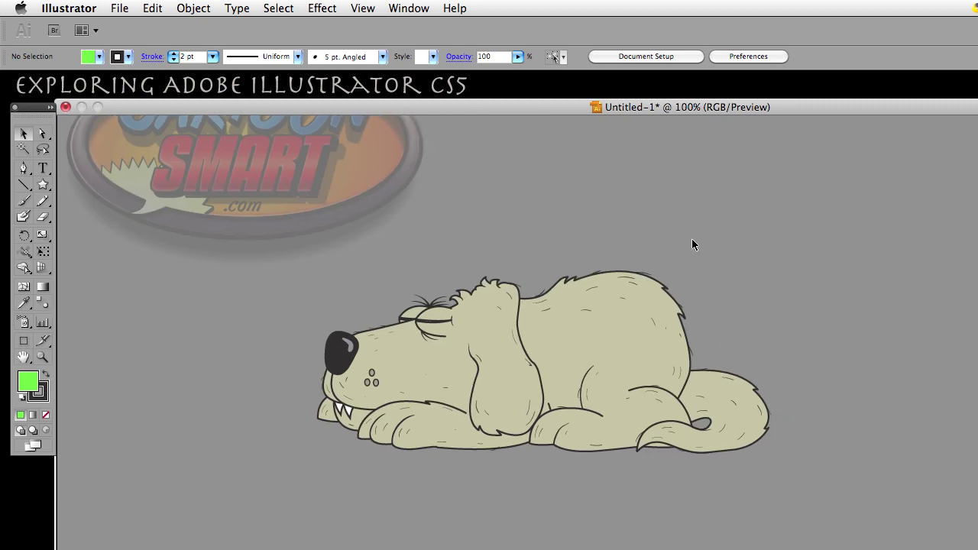
# Select the dog group and check the Scale Strokes & Effects option in the General preferences
pyautogui.click(615, 312)
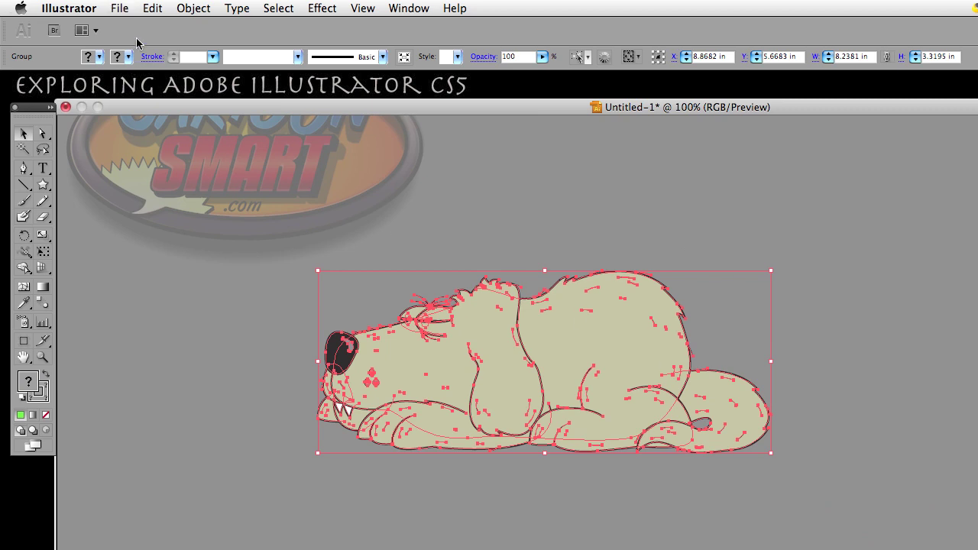
pyautogui.click(118, 8)
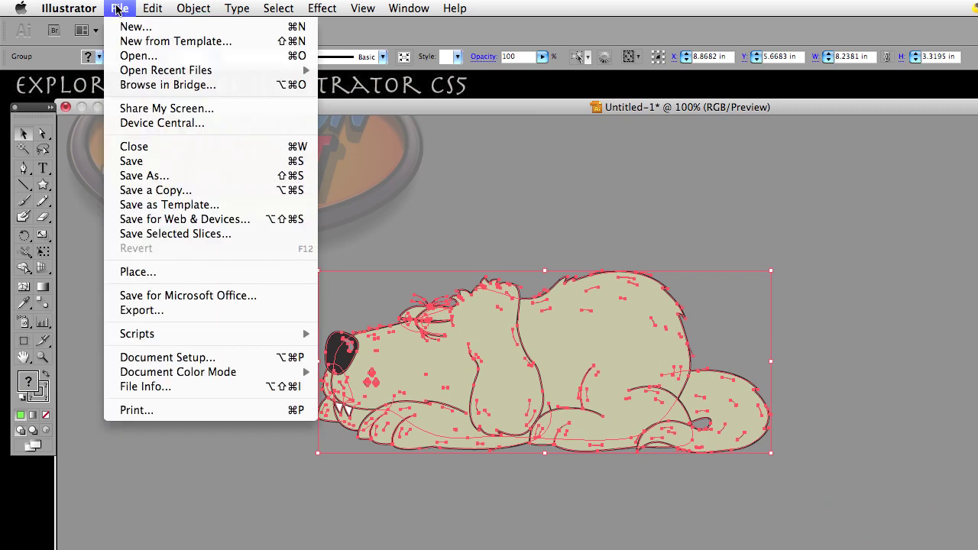
pyautogui.moveTo(83, 7)
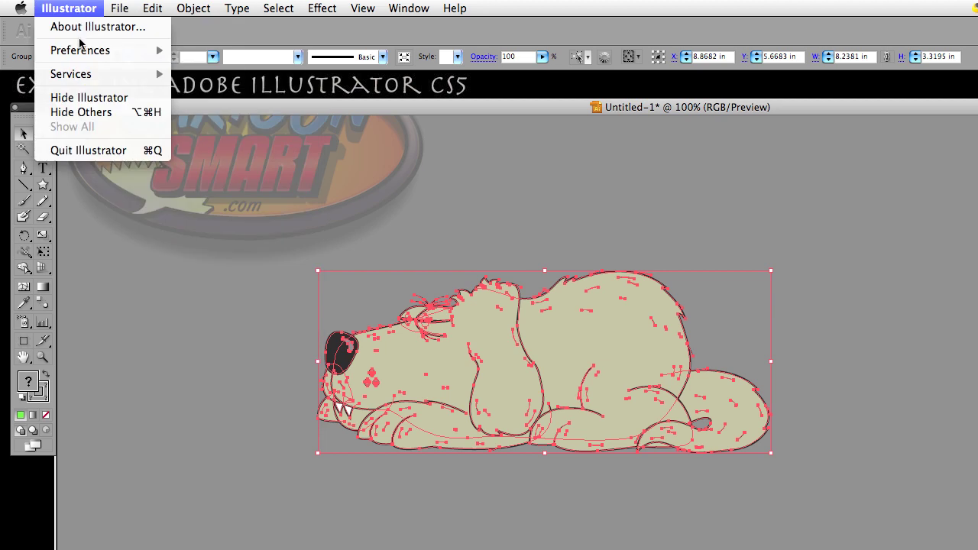
pyautogui.moveTo(109, 50)
pyautogui.click(239, 49)
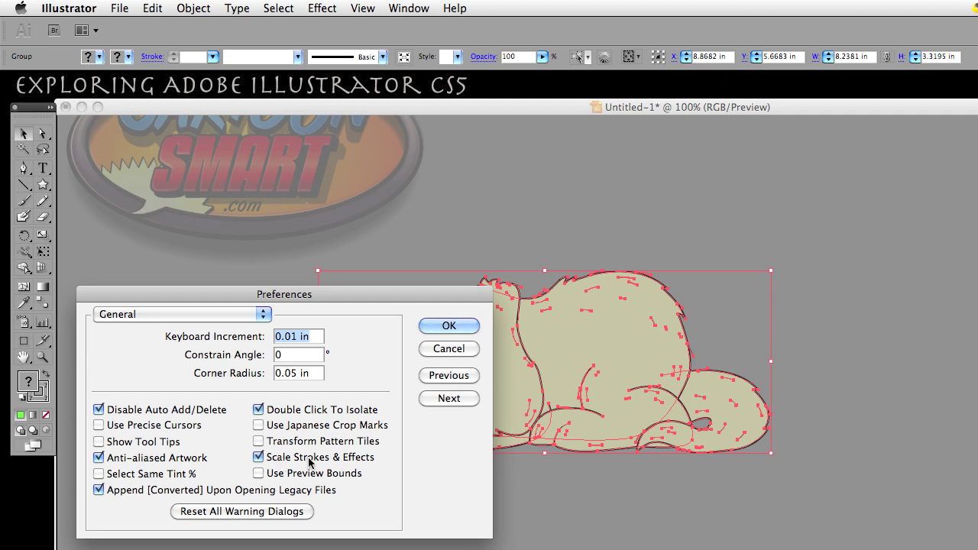
pyautogui.click(448, 327)
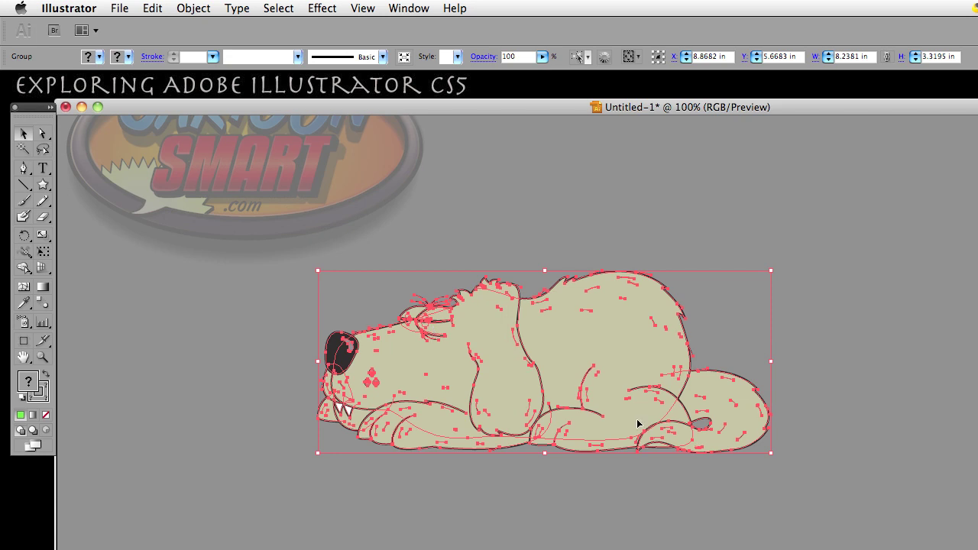
# Scale the dog group up proportionally to about 12.93 in wide by 5.21 in high and deselect it
pyautogui.moveTo(772, 363); pyautogui.dragTo(942, 362)
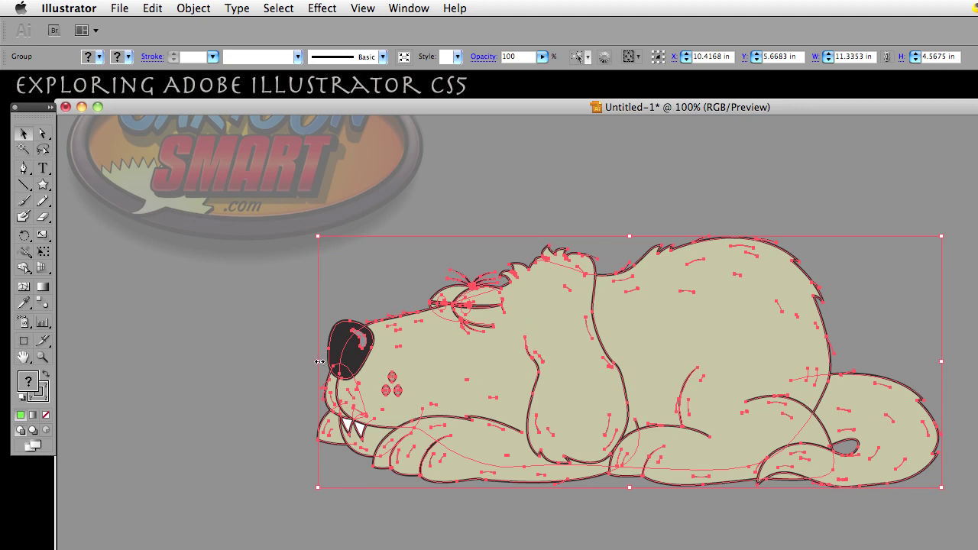
pyautogui.moveTo(320, 361); pyautogui.dragTo(233, 367)
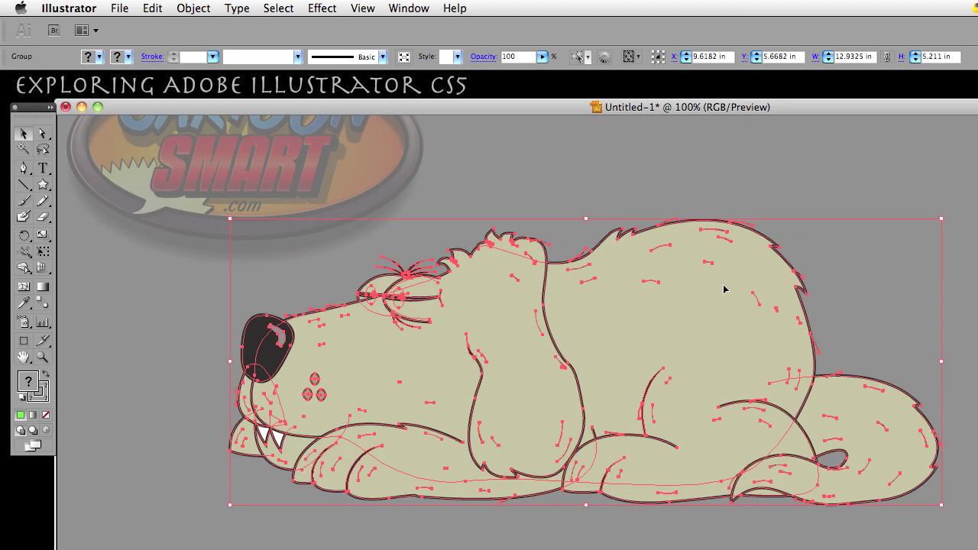
pyautogui.click(882, 182)
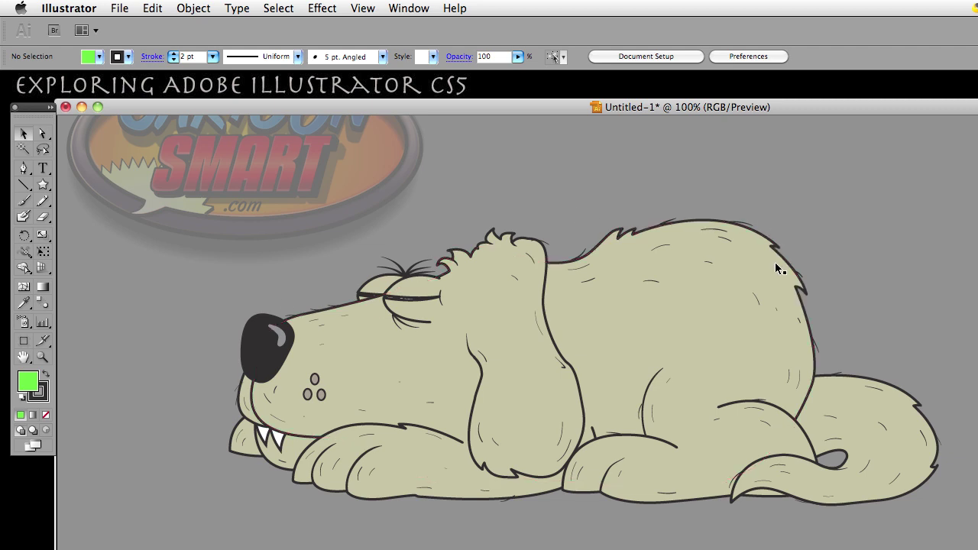
# Select the enlarged dog group and turn off Scale Strokes & Effects in the General preferences
pyautogui.click(489, 385)
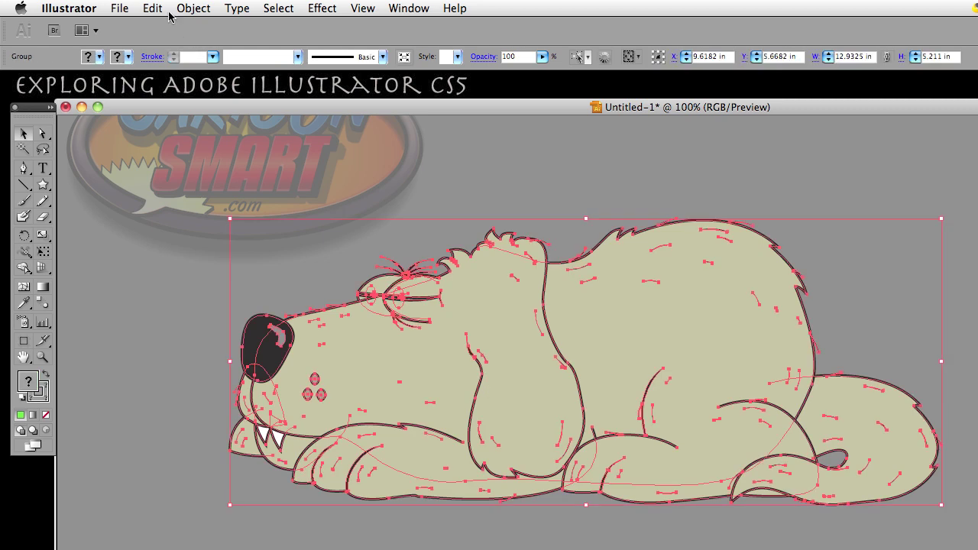
pyautogui.click(120, 8)
pyautogui.moveTo(69, 7)
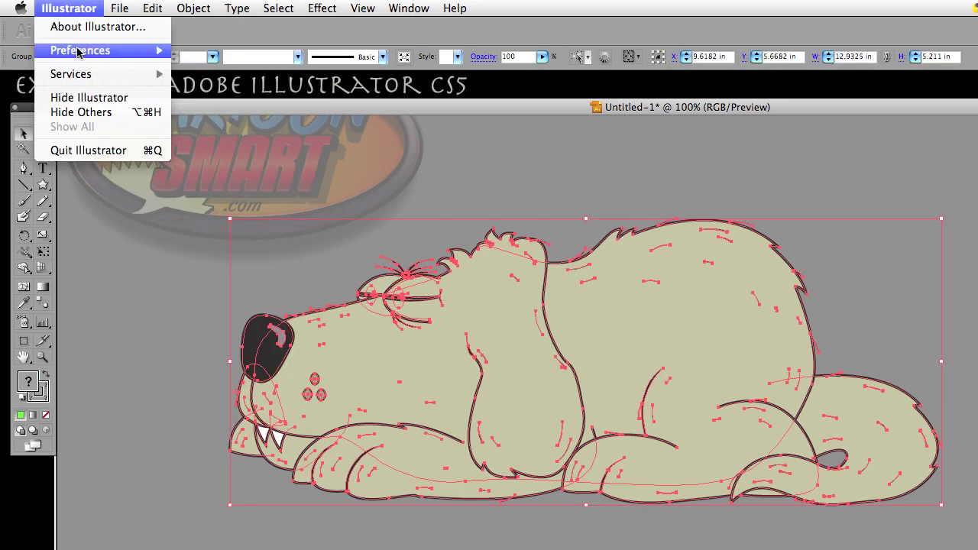
pyautogui.moveTo(80, 50)
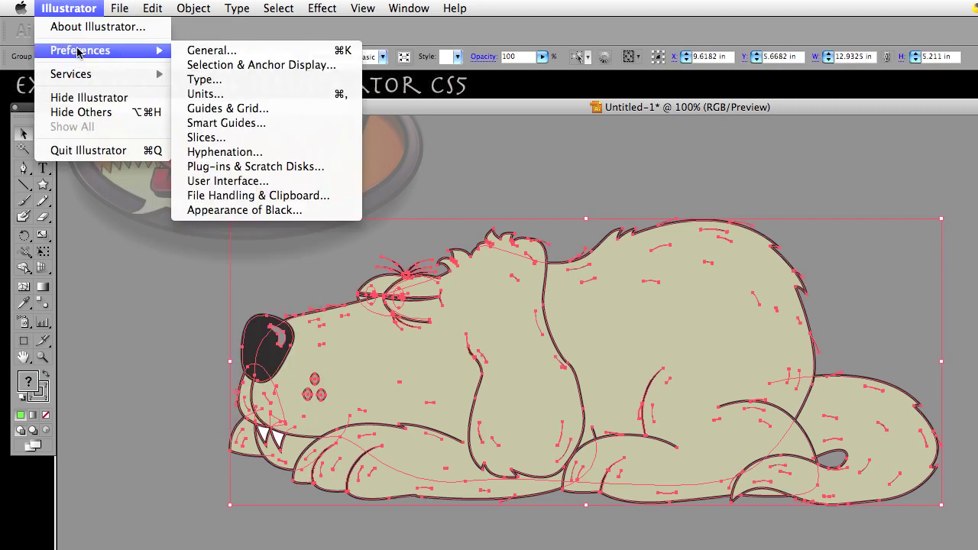
pyautogui.click(232, 49)
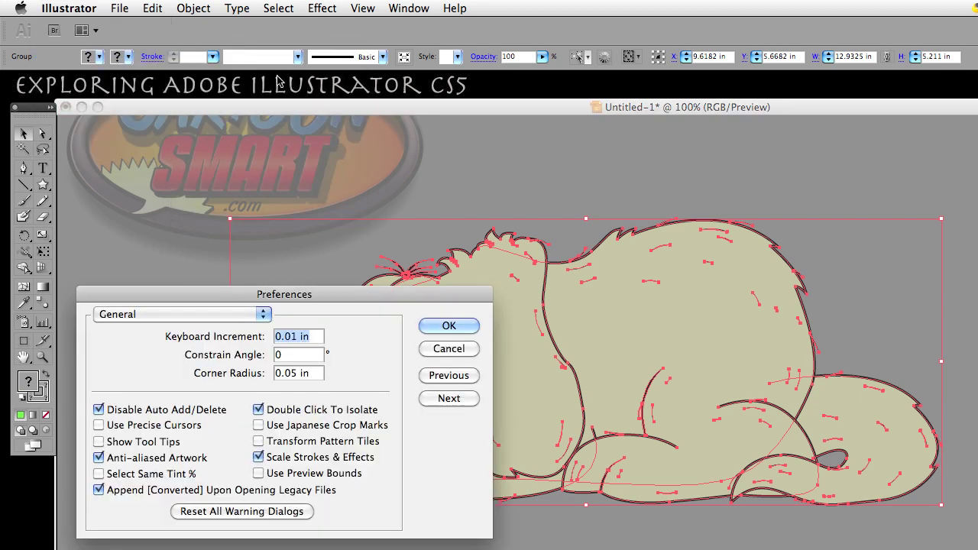
pyautogui.click(259, 458)
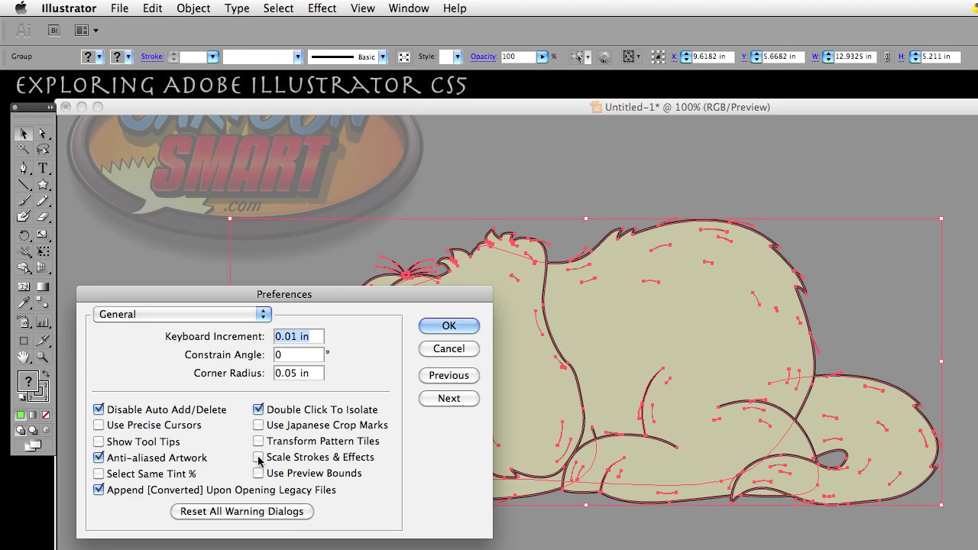
pyautogui.click(464, 327)
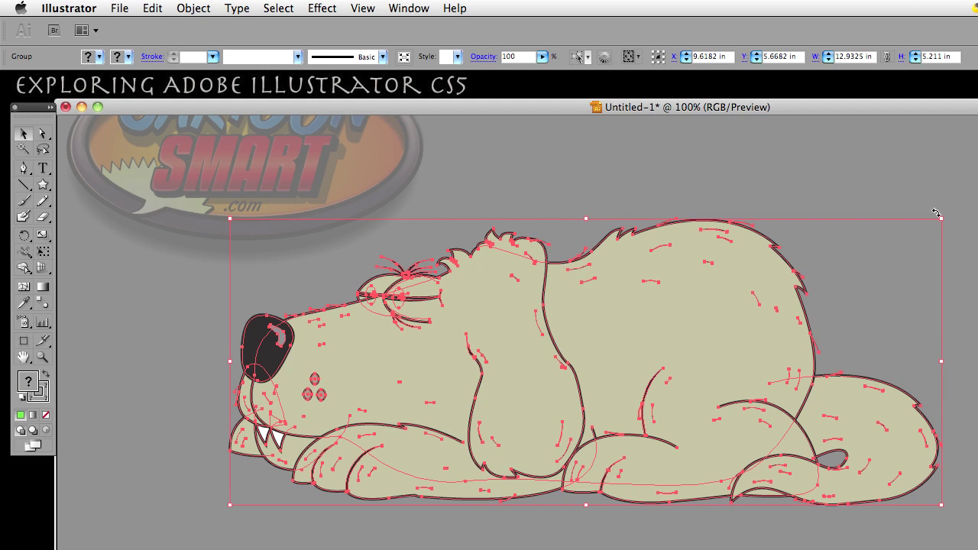
# Scale the dog group down proportionally to about 7.69 in wide by 3.10 in high and deselect it
pyautogui.moveTo(941, 218); pyautogui.dragTo(652, 305)
pyautogui.click(731, 246)
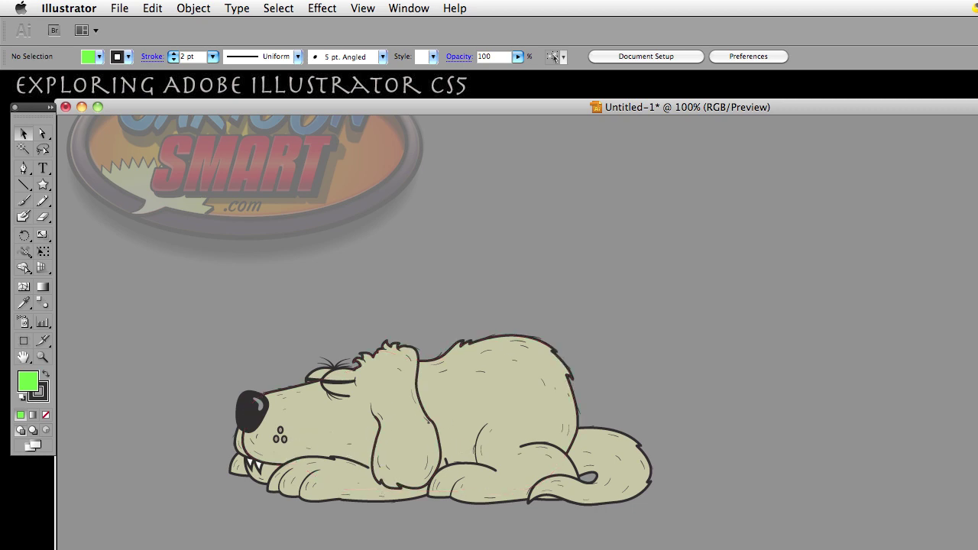
# Bring the grouped cat back into view, place it at about X 11.32 in, Y 3.90 in, and deselect it
pyautogui.moveTo(977, 261); pyautogui.dragTo(711, 262)
pyautogui.click(922, 236)
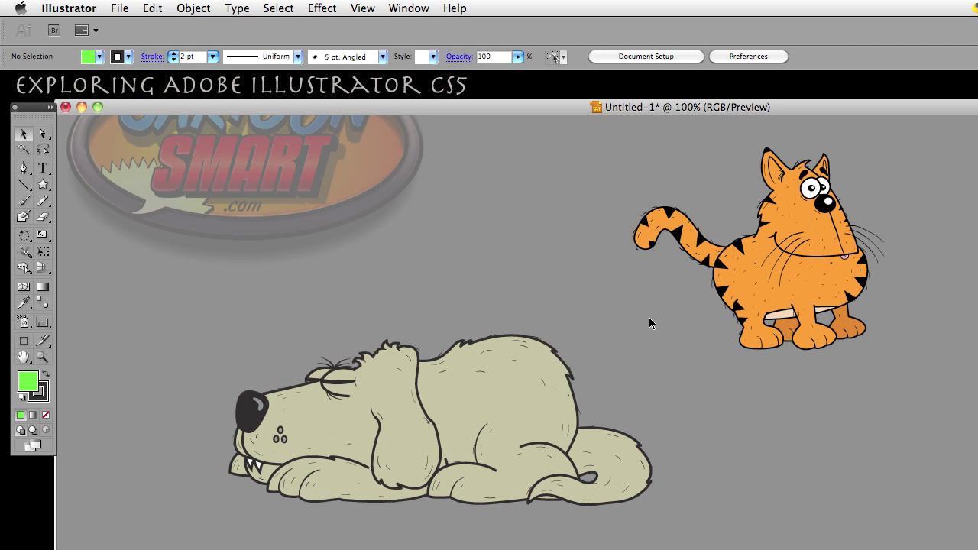
pyautogui.click(688, 251)
pyautogui.click(678, 327)
pyautogui.click(697, 249)
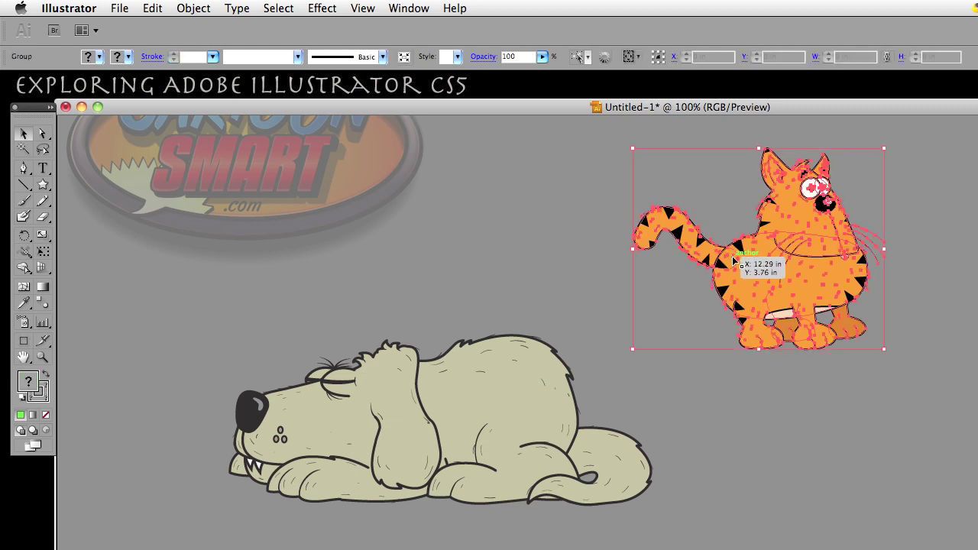
pyautogui.click(561, 220)
pyautogui.moveTo(769, 261); pyautogui.dragTo(689, 276)
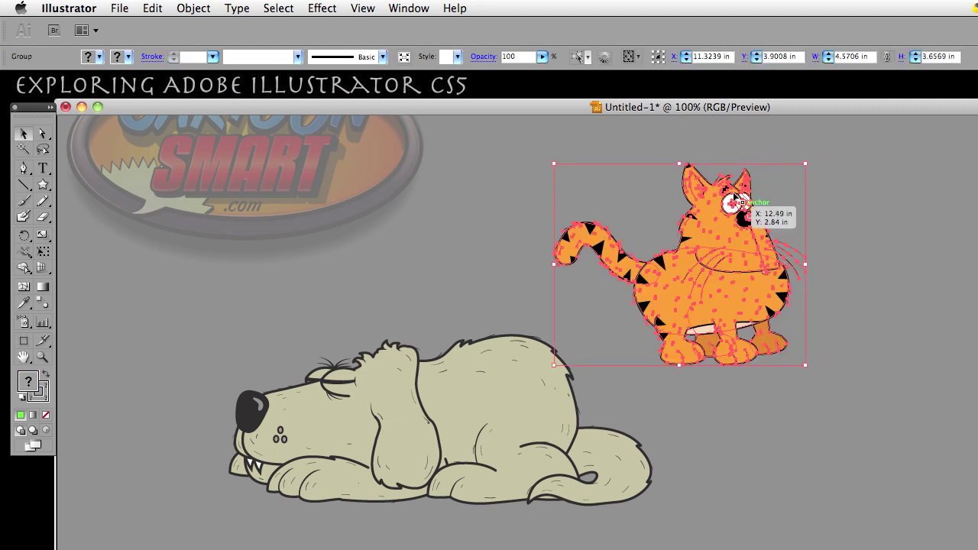
pyautogui.click(418, 253)
# Scale the dog group up beneath the cat to about 14.28 in wide by 5.75 in high and deselect it
pyautogui.click(479, 392)
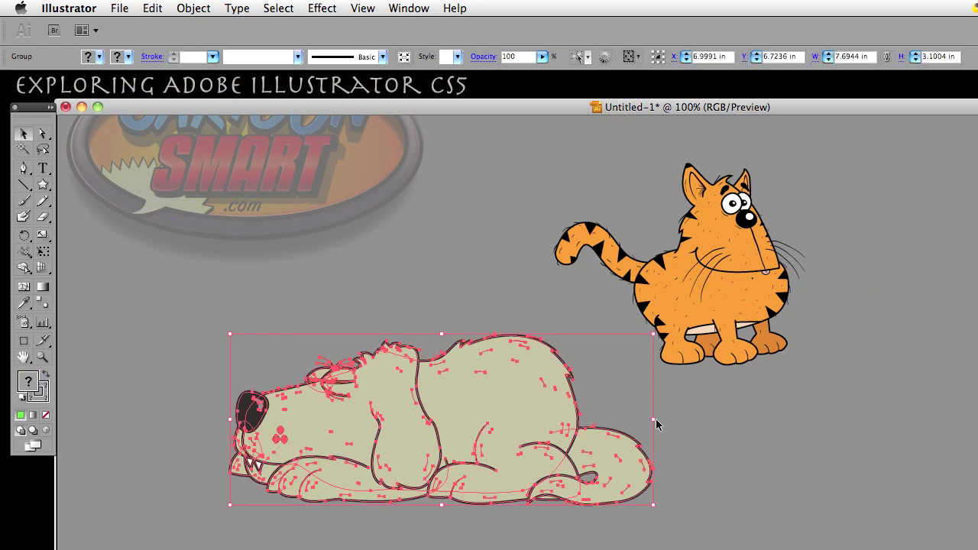
pyautogui.moveTo(654, 420); pyautogui.dragTo(977, 414)
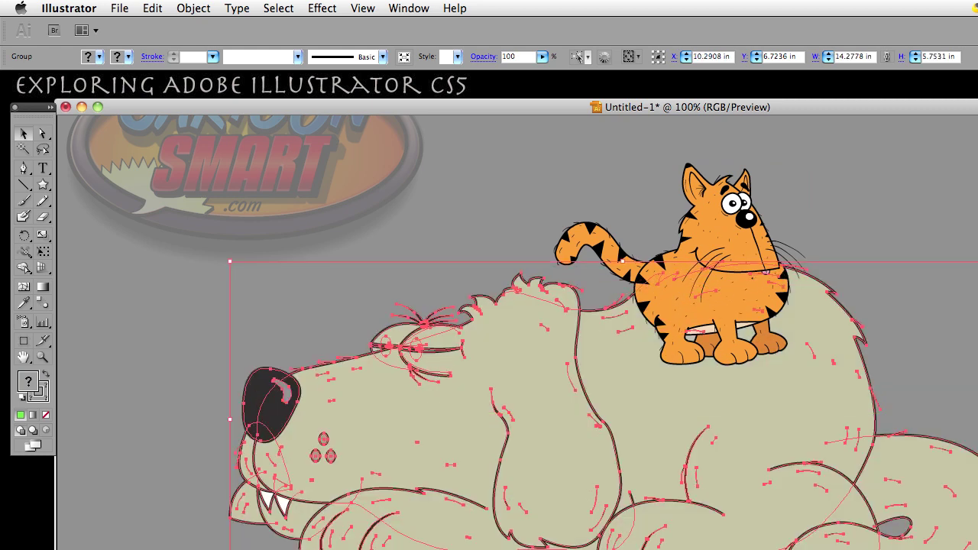
pyautogui.click(493, 216)
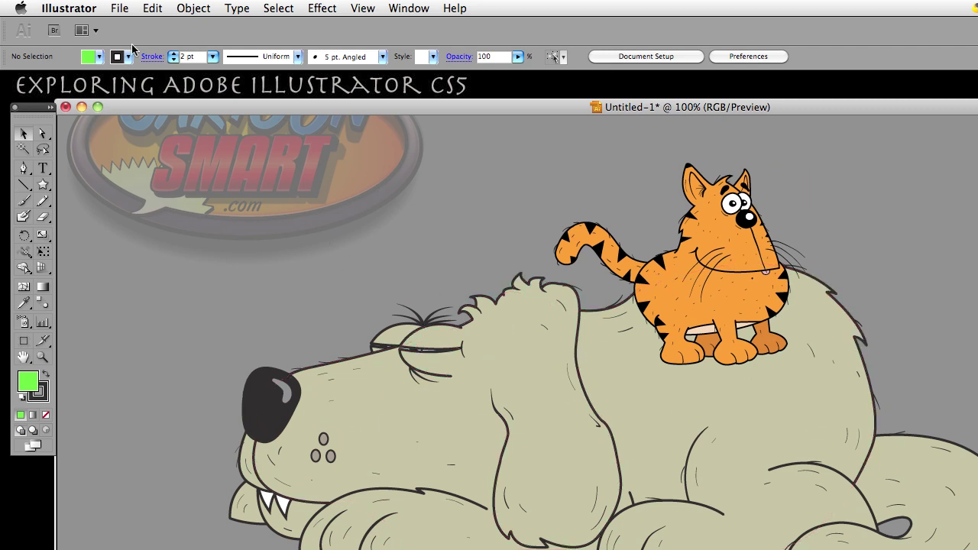
# Turn on Scale Strokes & Effects in the General preferences
pyautogui.click(122, 10)
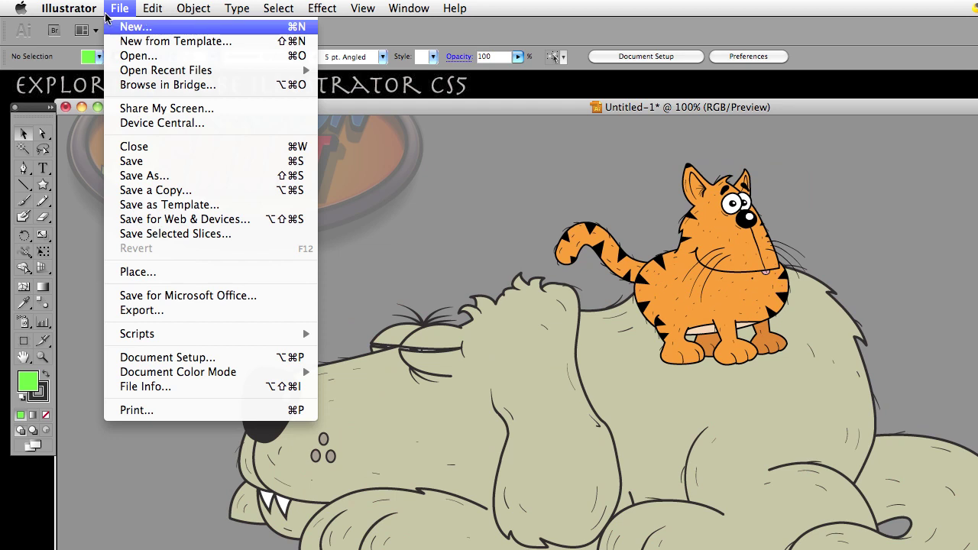
pyautogui.moveTo(69, 7)
pyautogui.moveTo(102, 50)
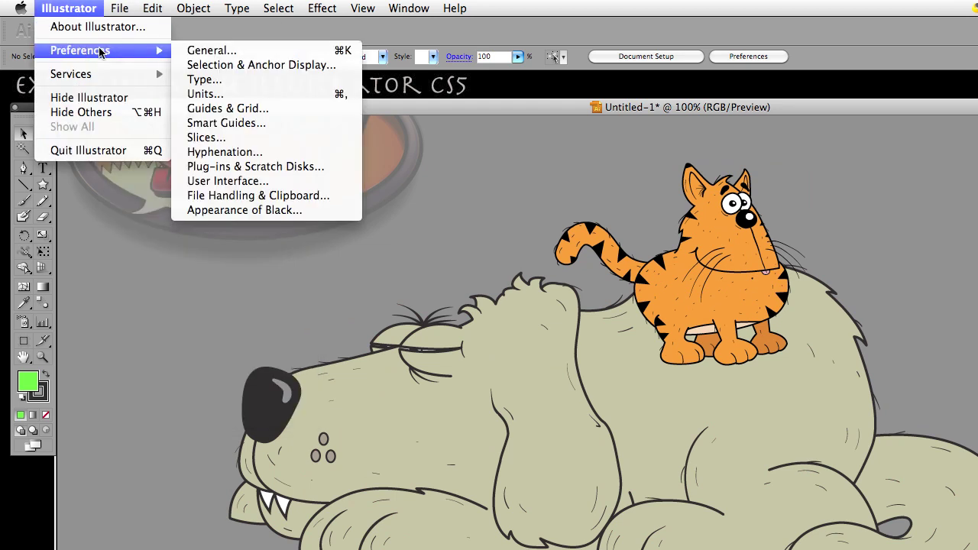
pyautogui.click(231, 50)
pyautogui.click(275, 462)
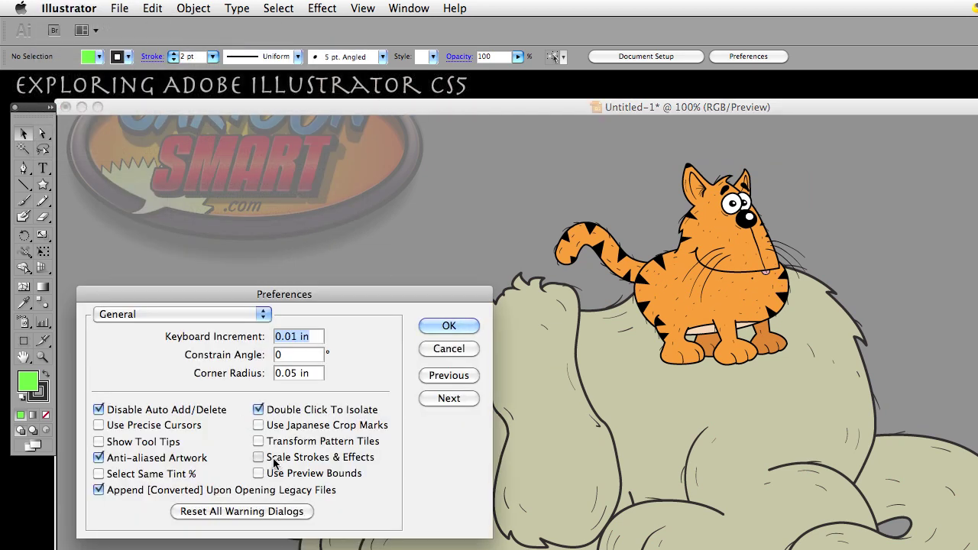
pyautogui.click(456, 326)
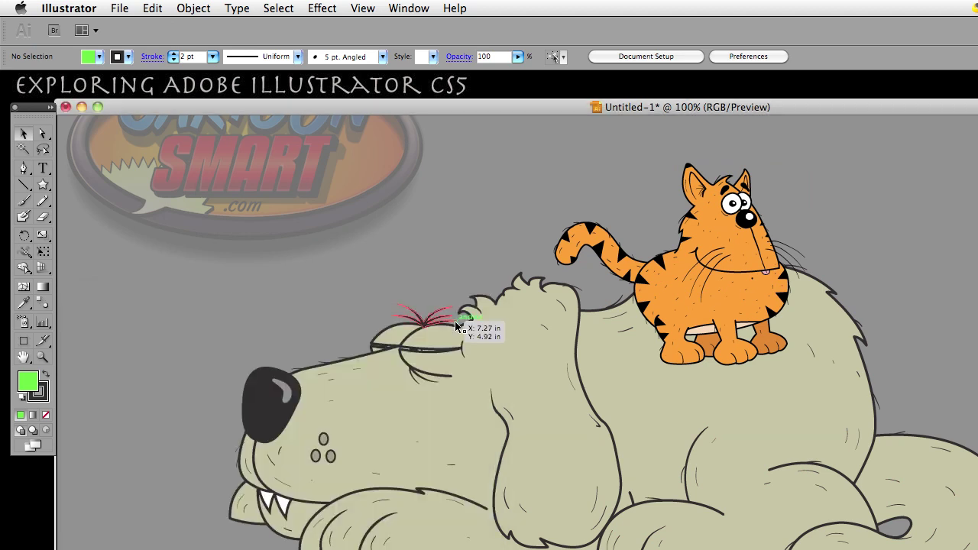
# Scale the dog group down proportionally to a little under two-thirds of its size and deselect it
pyautogui.click(503, 359)
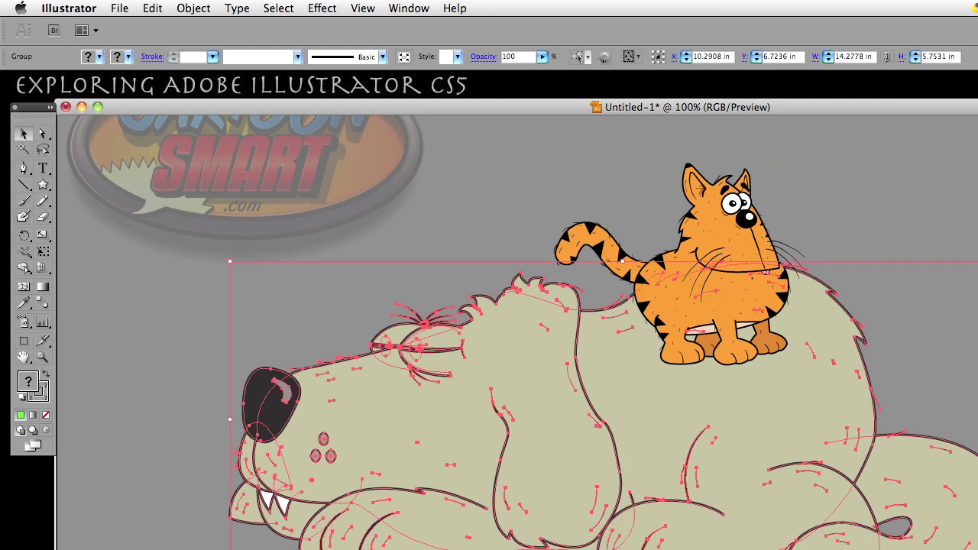
pyautogui.moveTo(977, 420); pyautogui.dragTo(726, 437)
pyautogui.click(916, 413)
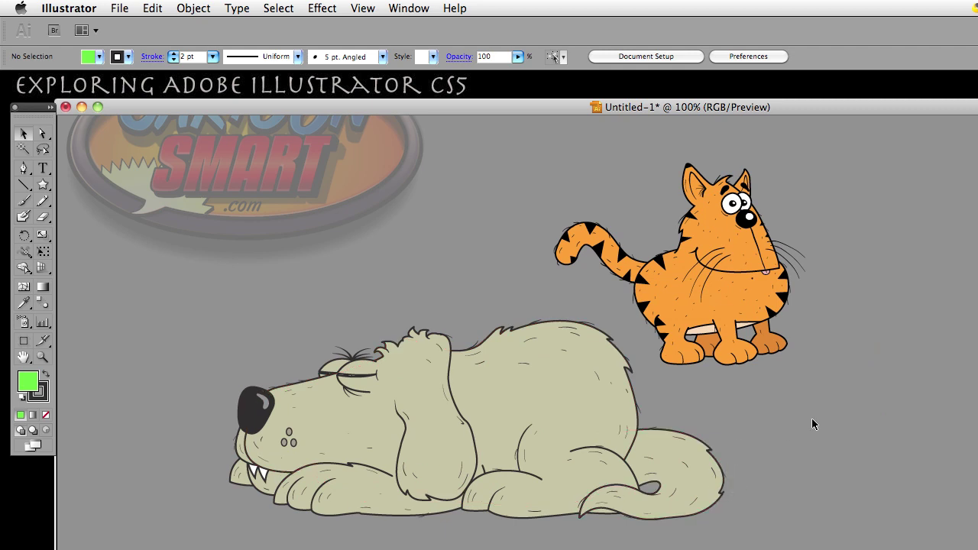
# Move the cat group so it stands on the dog's back, and leave all artwork deselected
pyautogui.moveTo(765, 275); pyautogui.dragTo(580, 256)
pyautogui.click(862, 260)
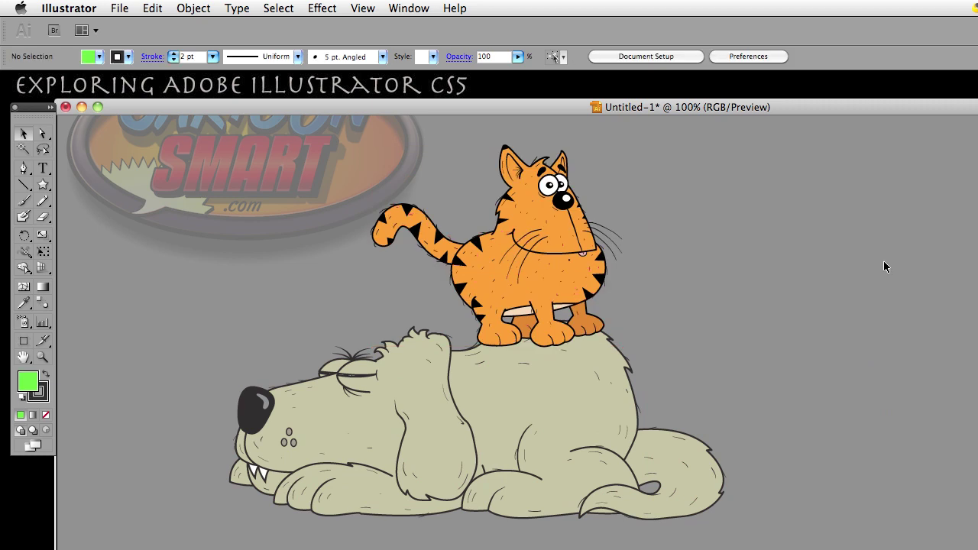
pyautogui.moveTo(457, 184); pyautogui.dragTo(631, 340)
pyautogui.click(959, 289)
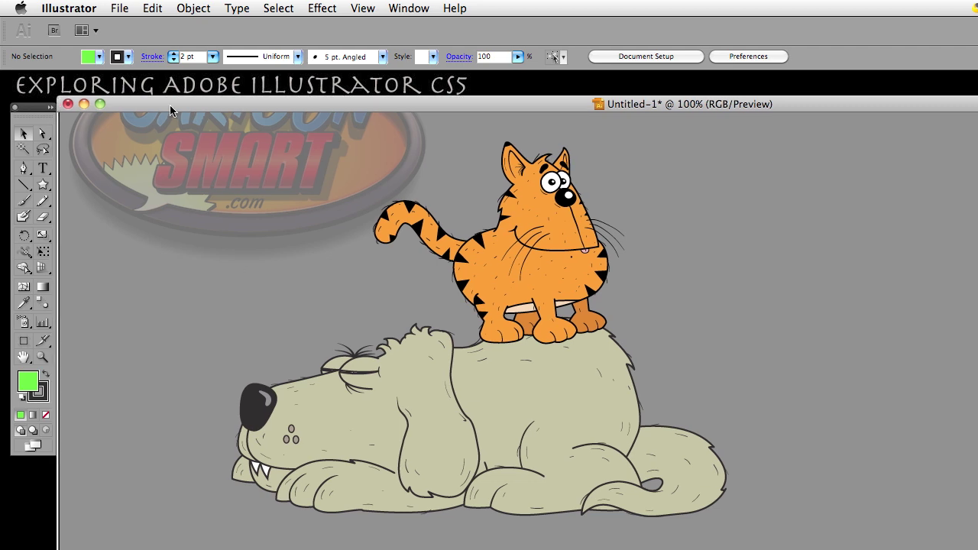
pyautogui.moveTo(170, 113)
pyautogui.mouseDown()
pyautogui.moveTo(256, 419)
pyautogui.moveTo(181, 117)
pyautogui.mouseUp()
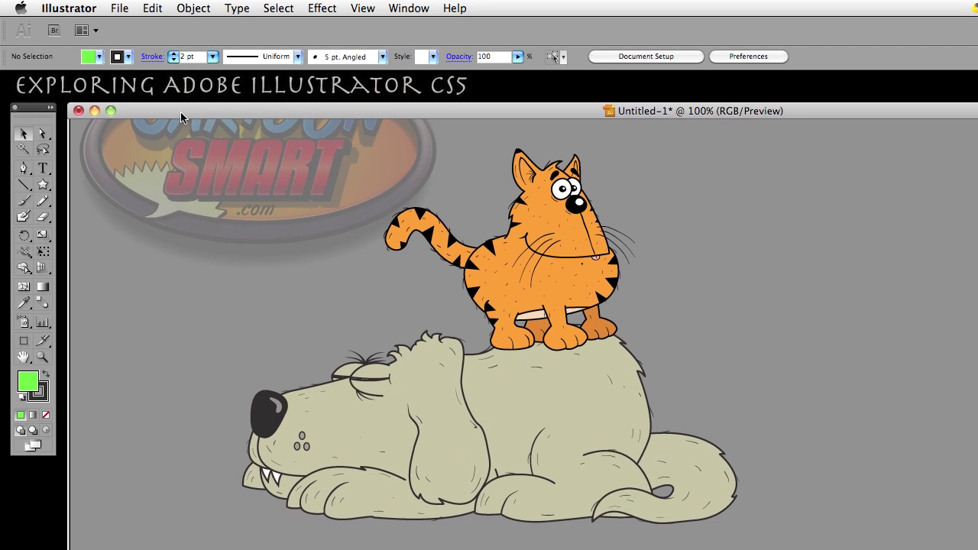